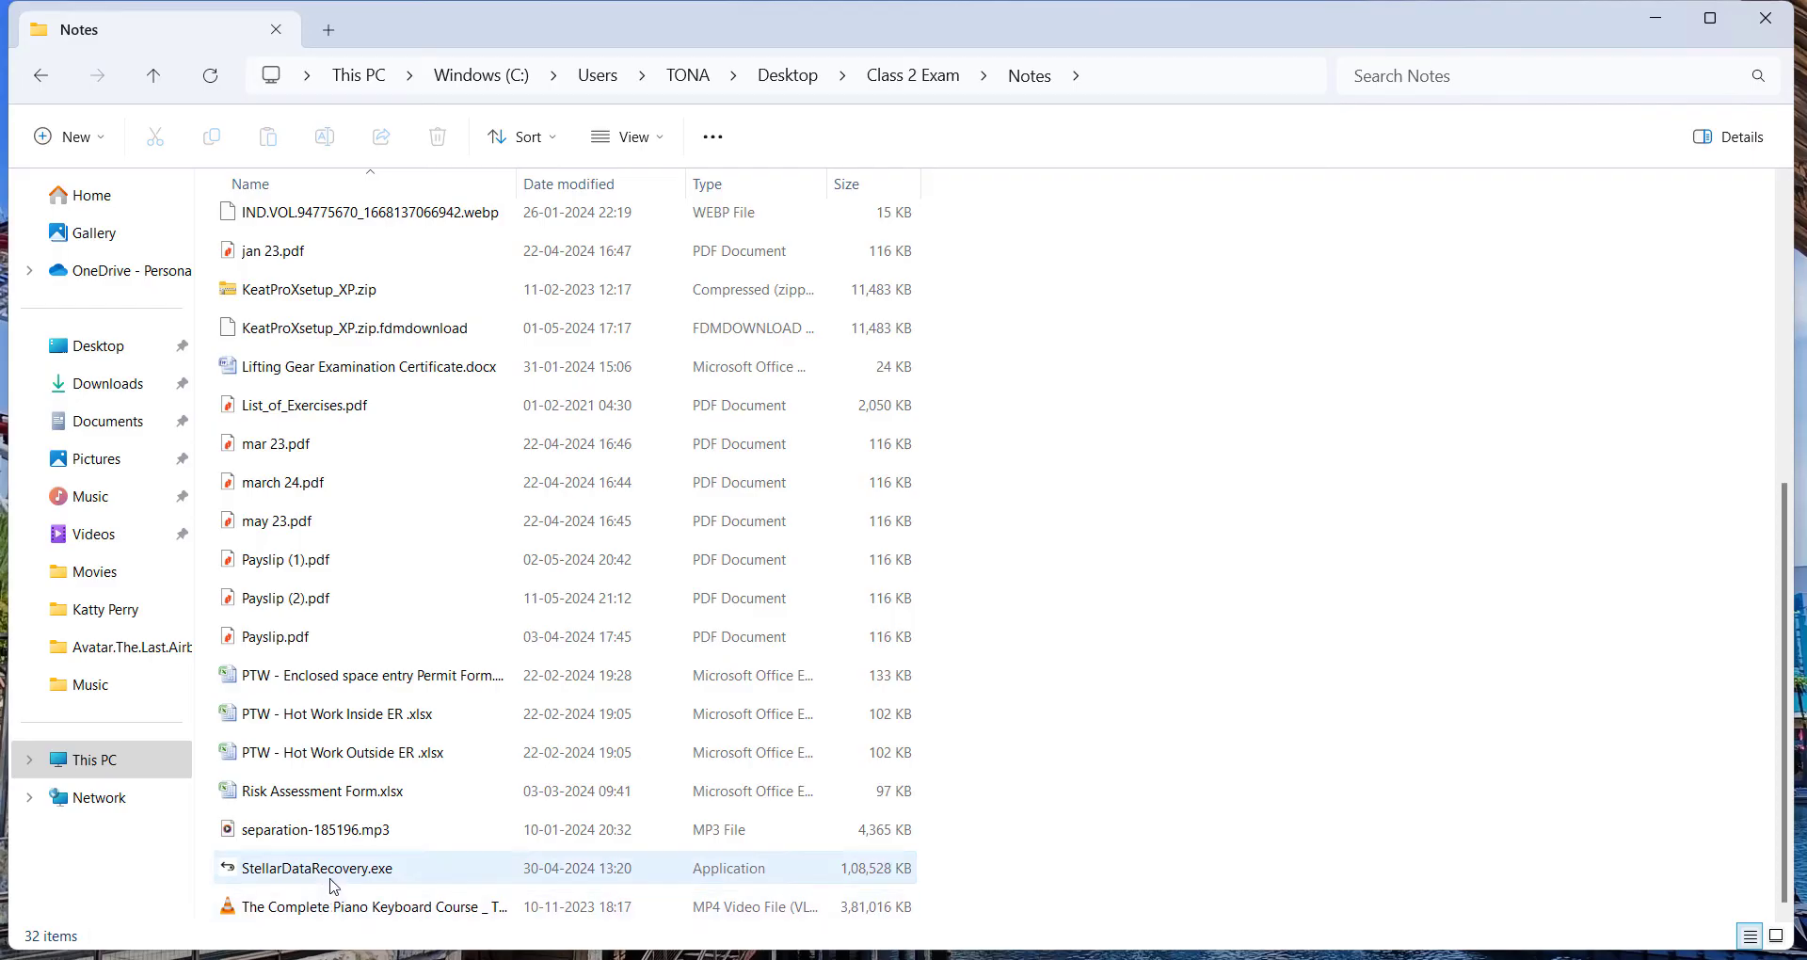
Launch the StellarDataRecovery.exe installer with English as the setup language
left_click(361, 871)
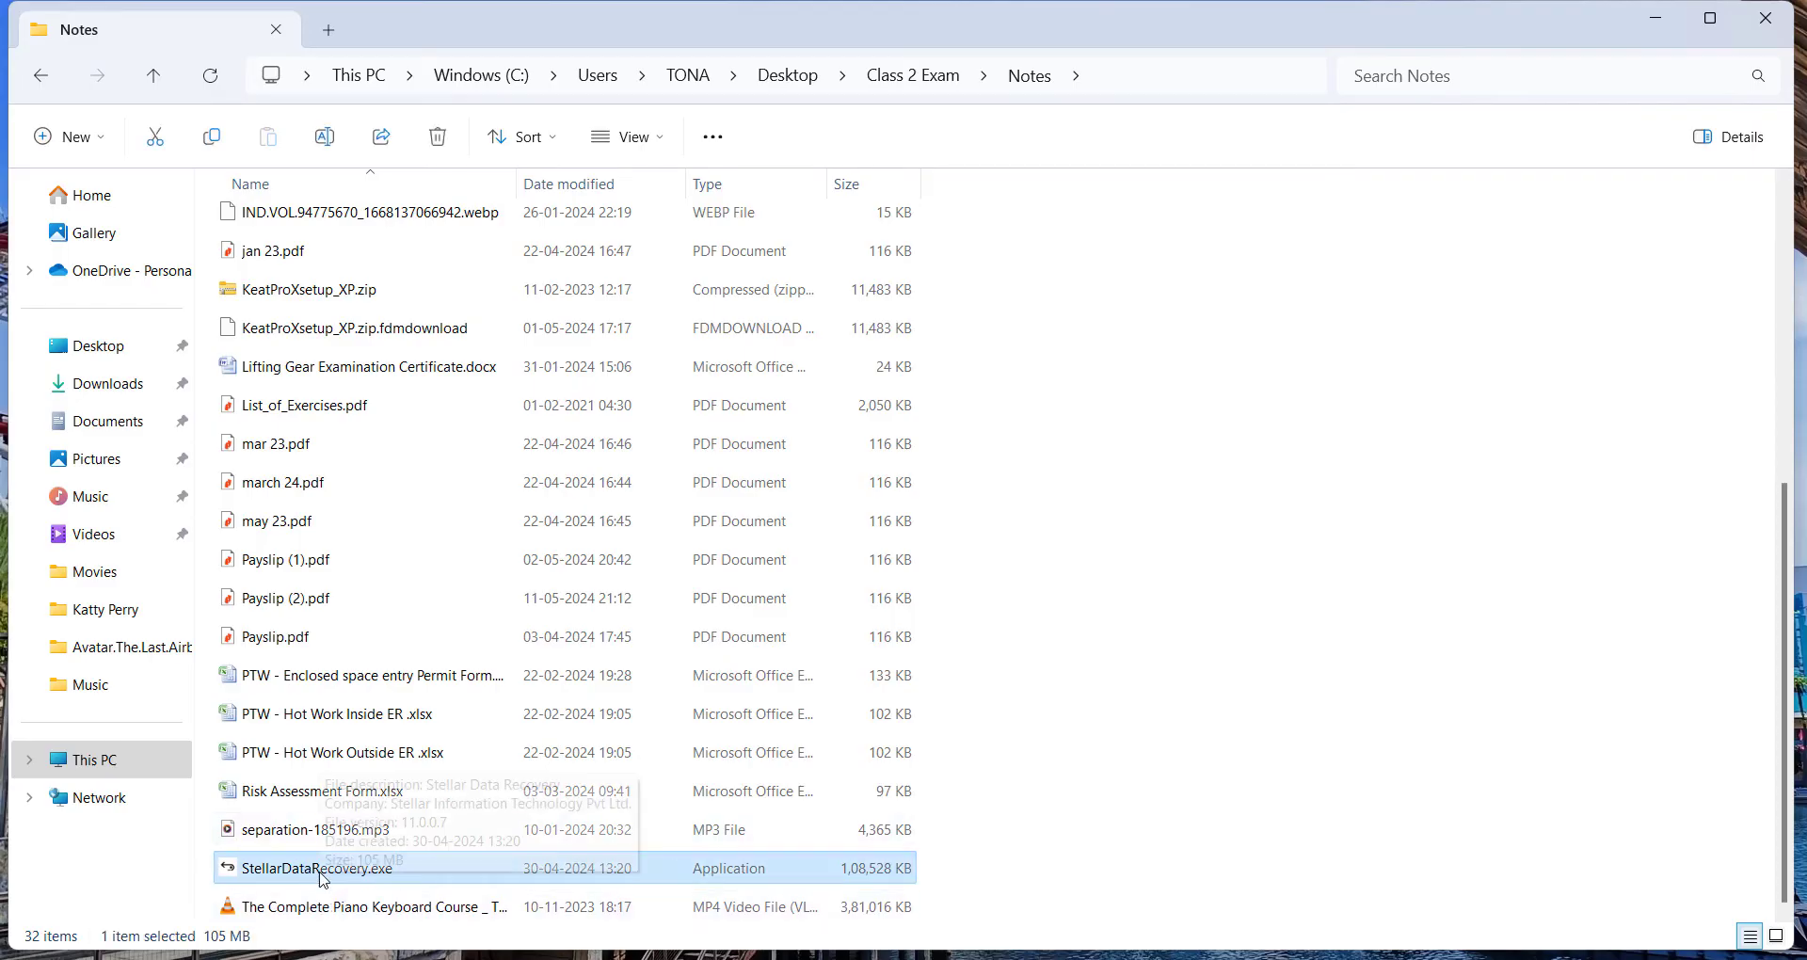
double_click(323, 871)
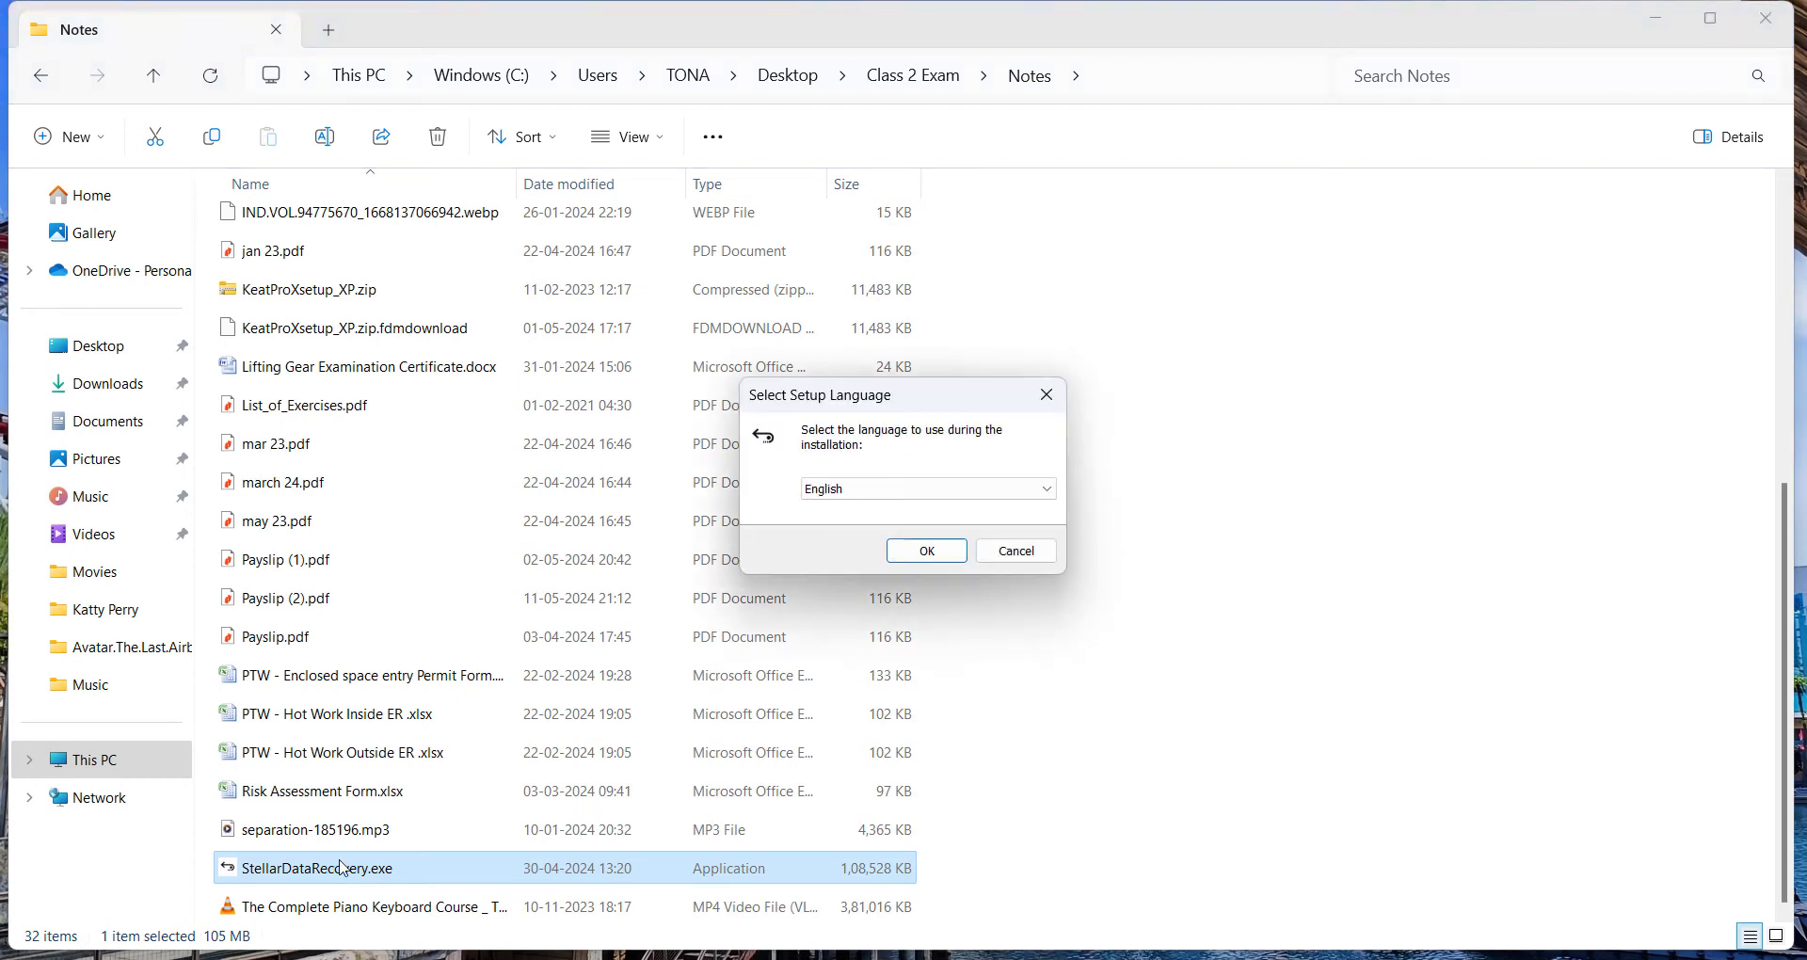
left_click(921, 556)
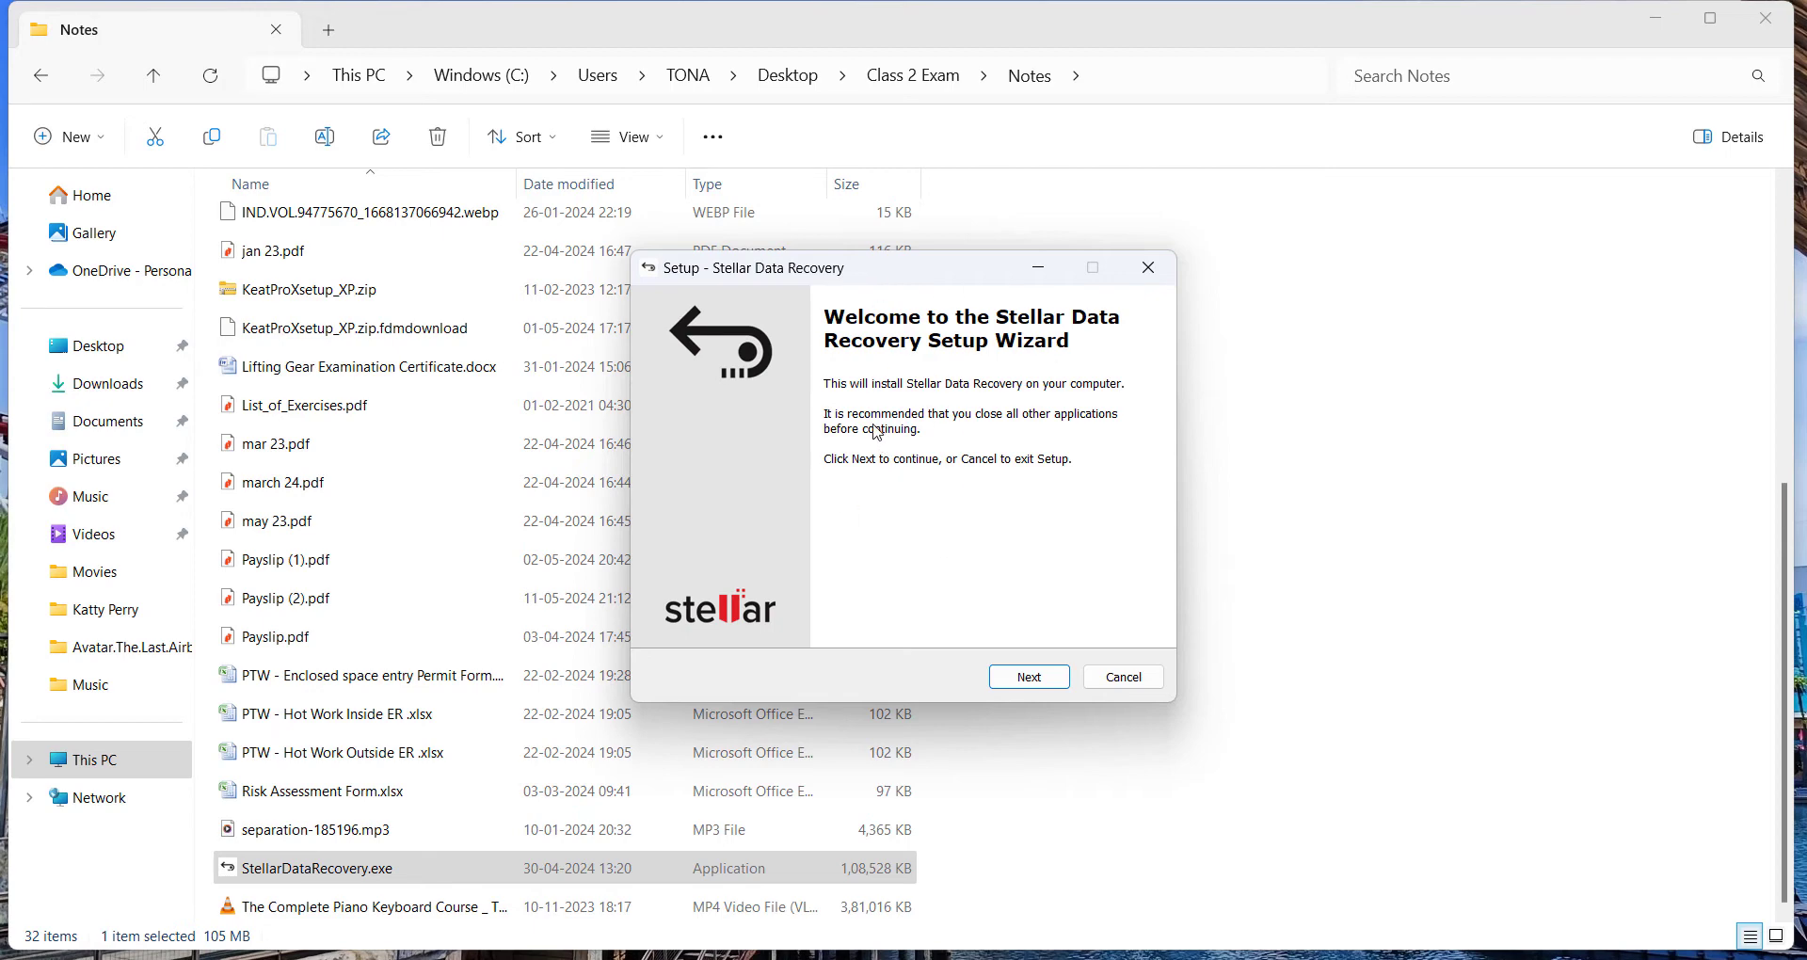
Accept the licence and keep the default install folder, Start Menu folder and desktop icon
left_click(1028, 677)
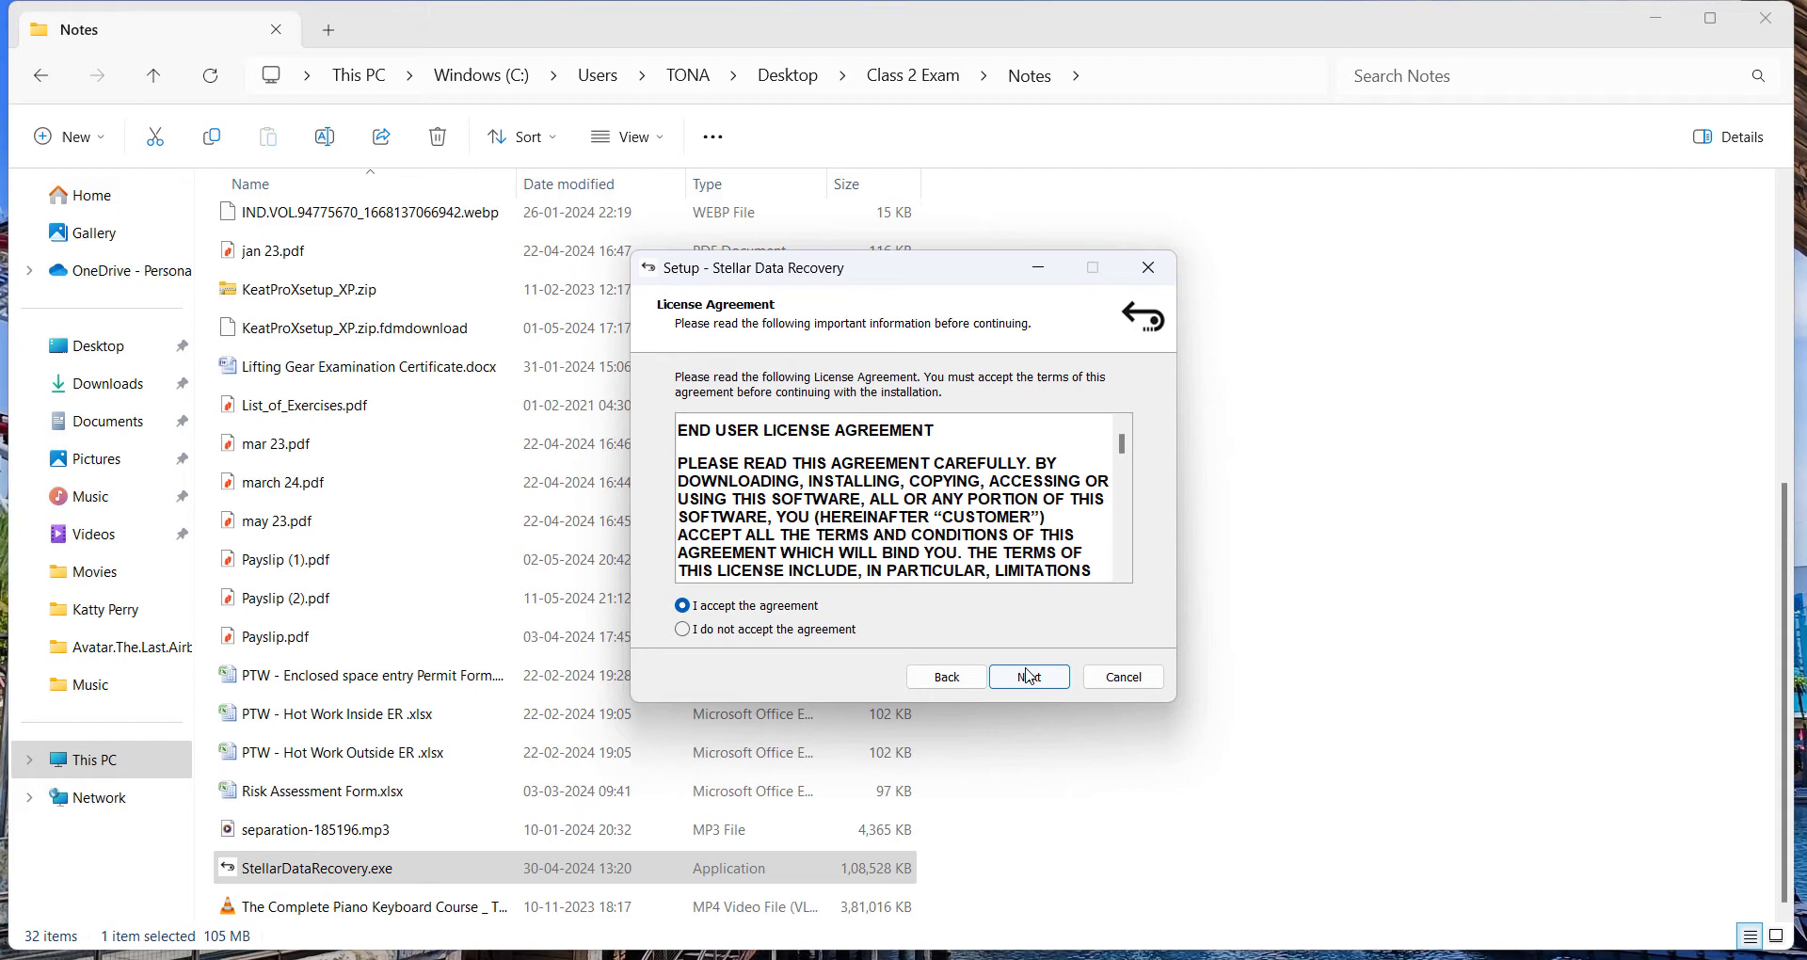
left_click(1029, 675)
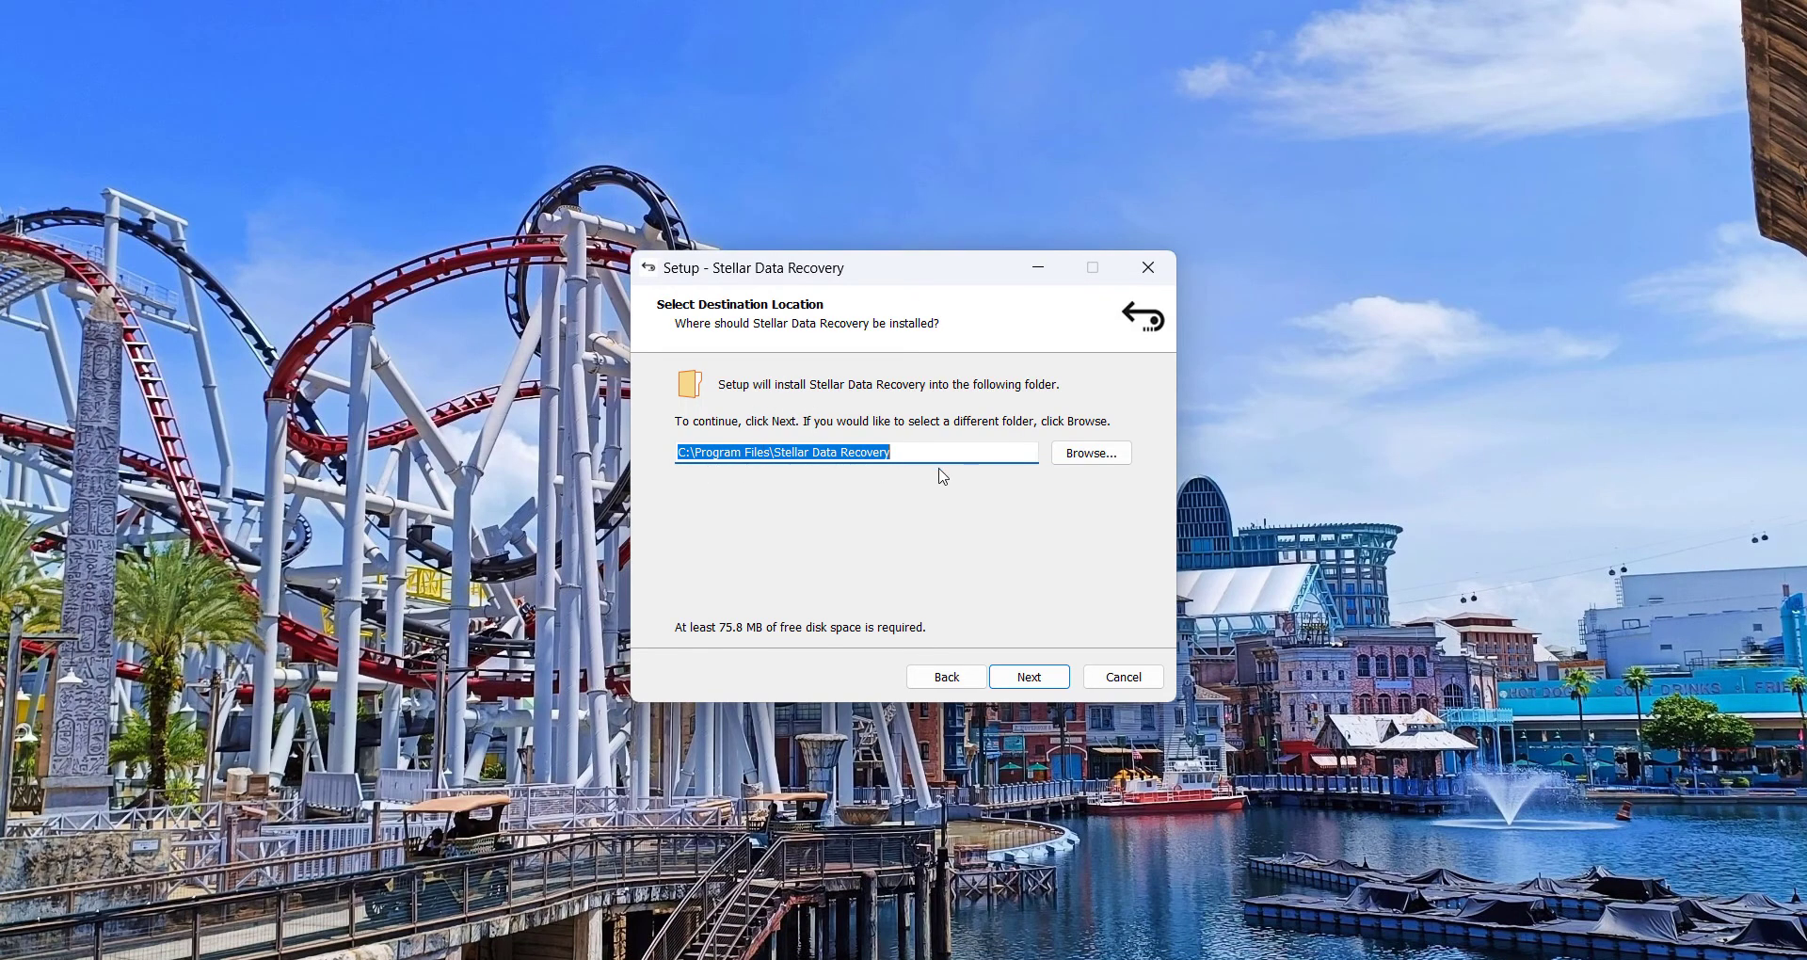
left_click(1091, 454)
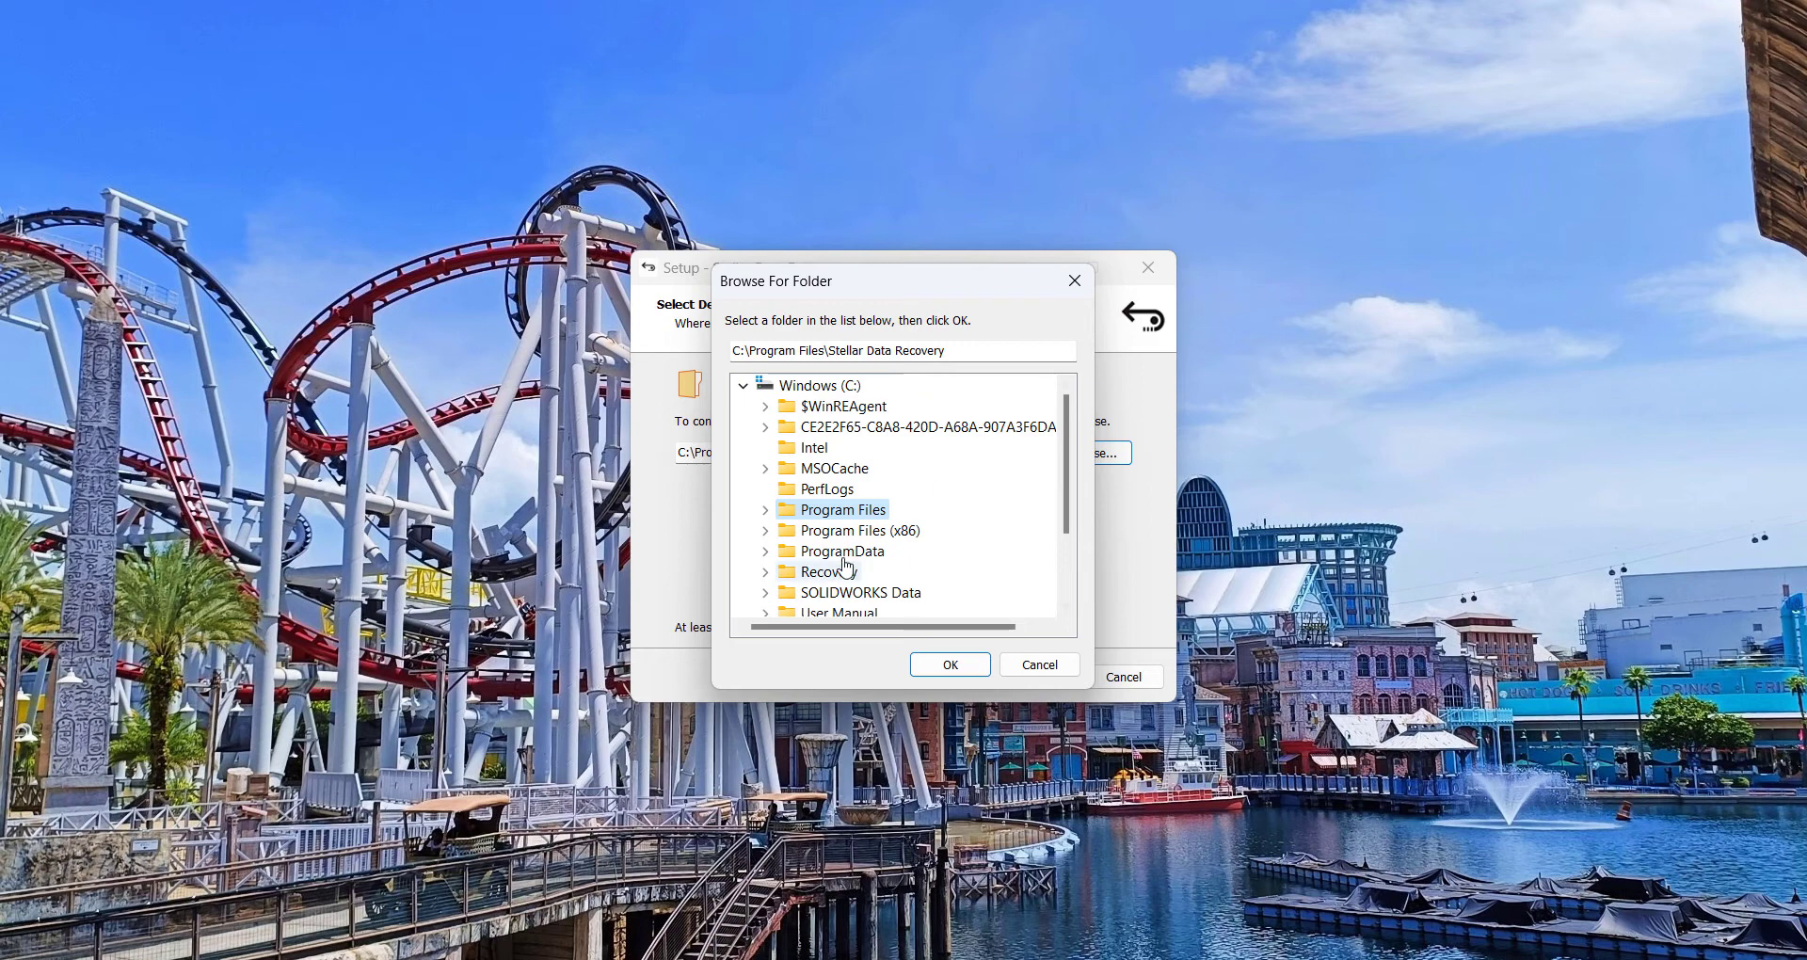
left_click(1075, 281)
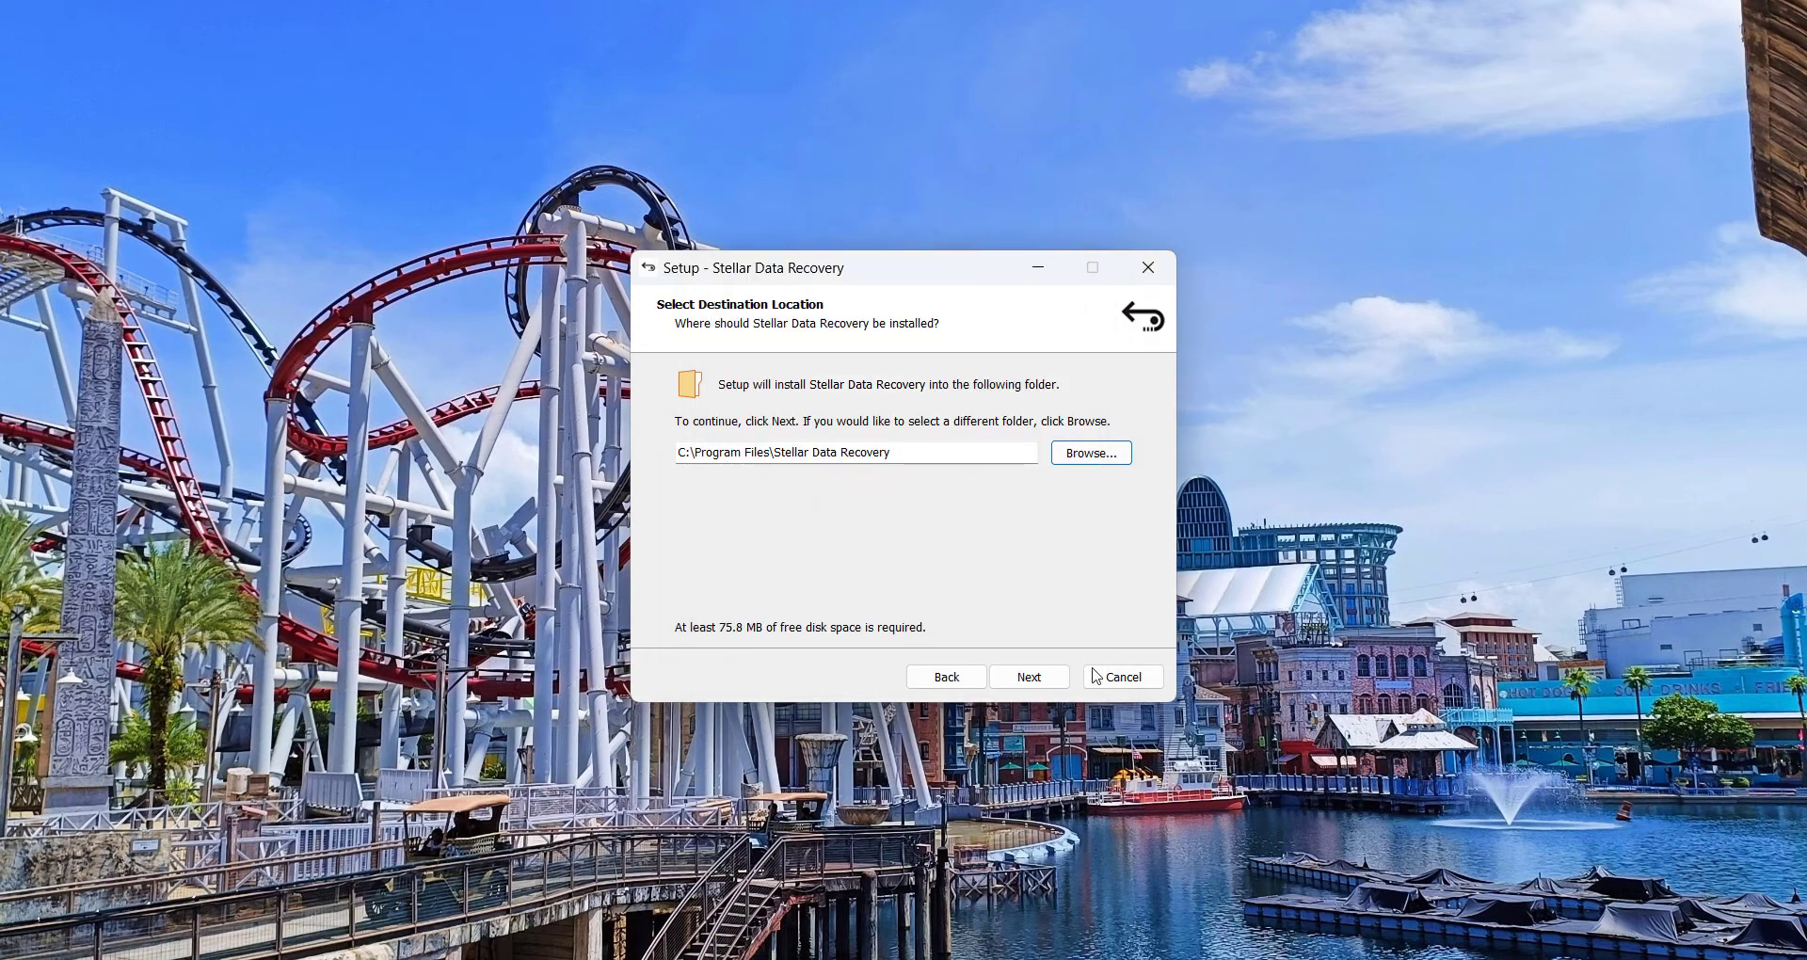
left_click(1036, 685)
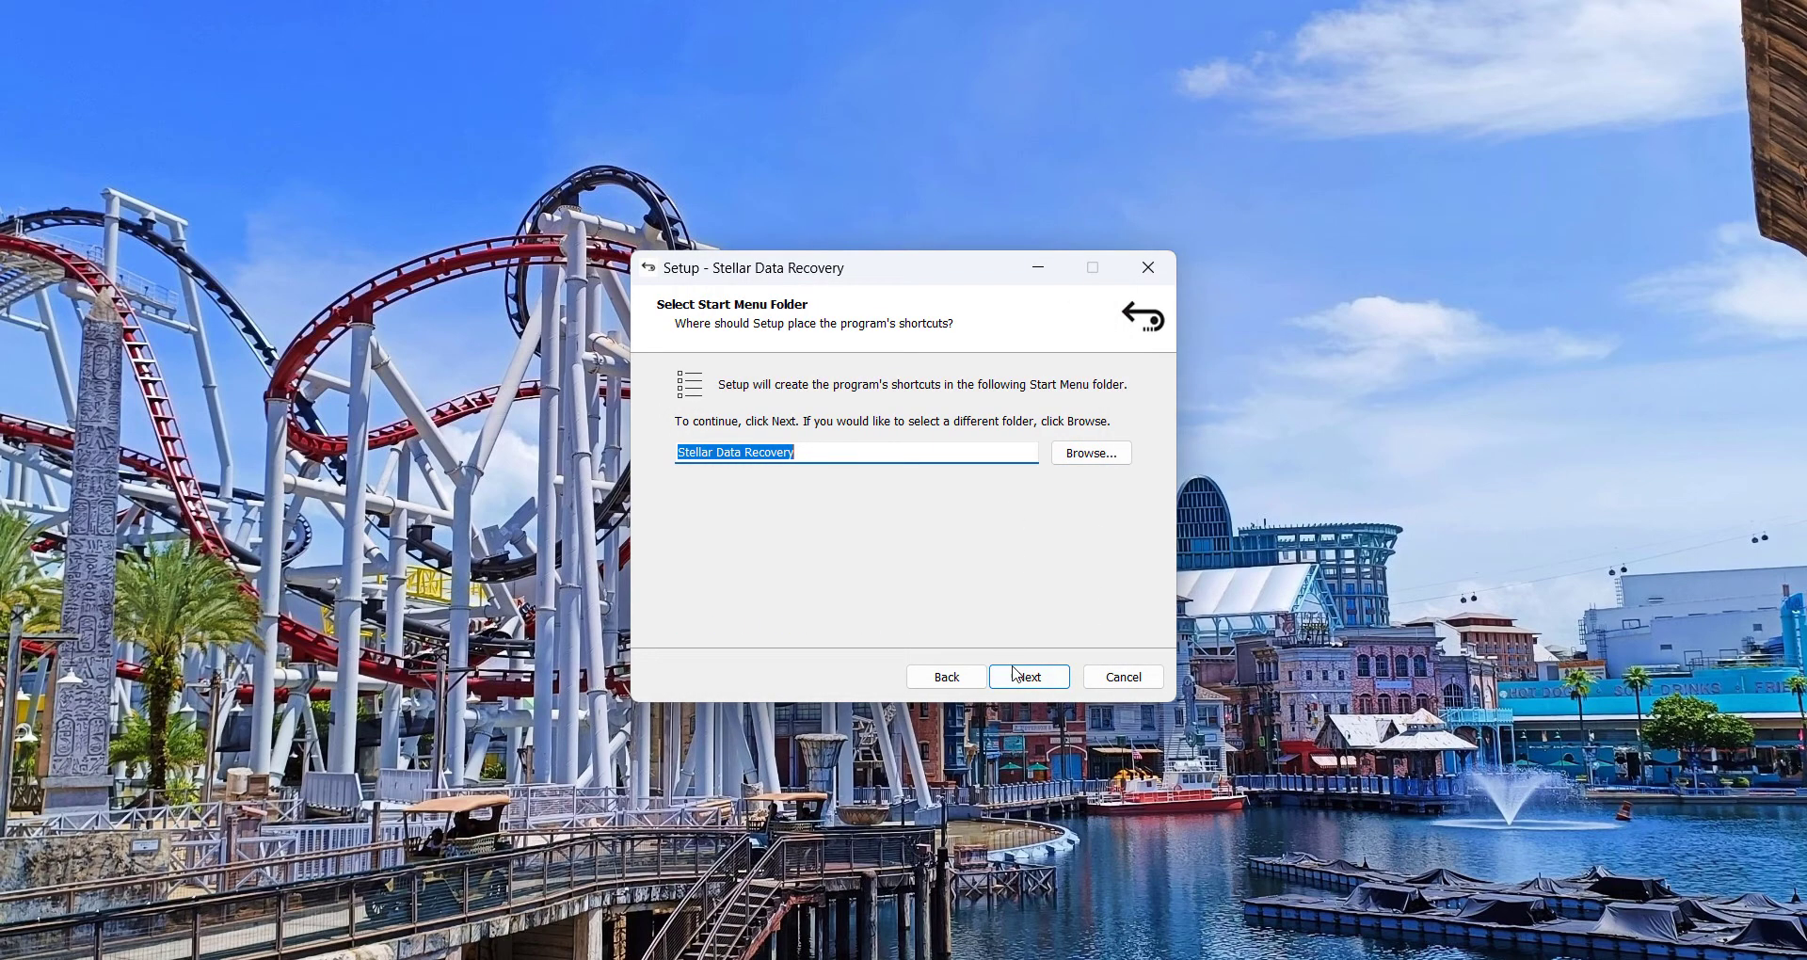
left_click(1015, 674)
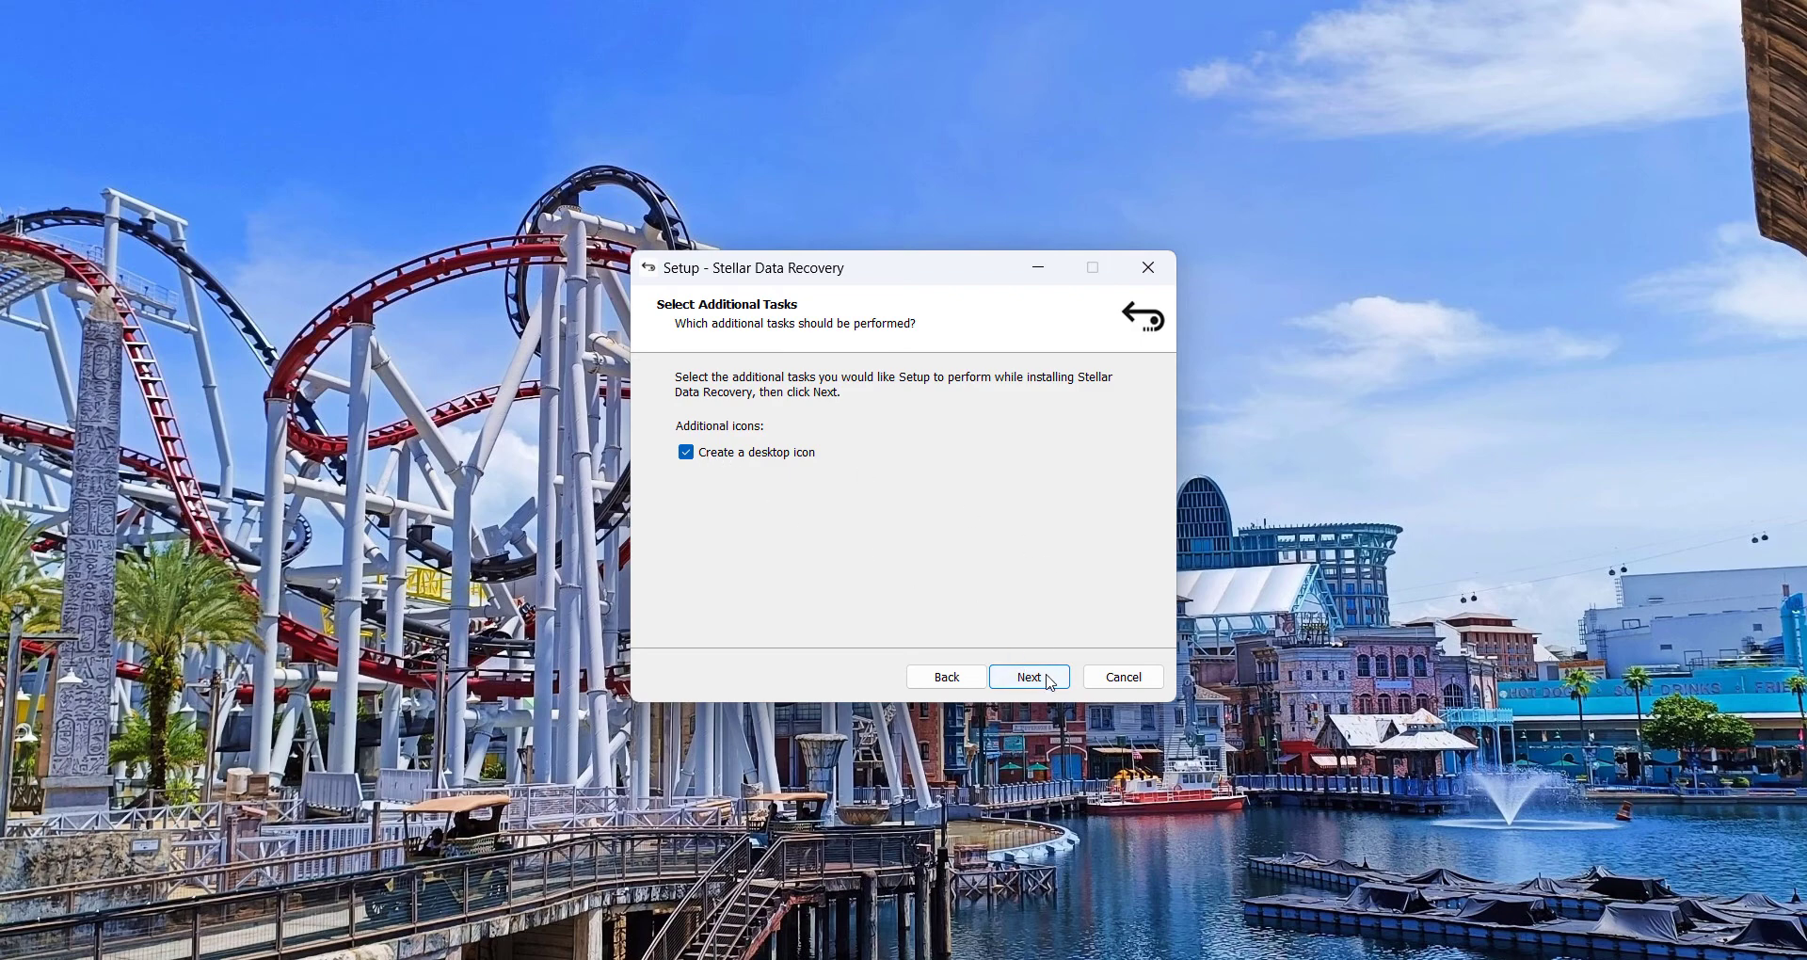
left_click(1051, 679)
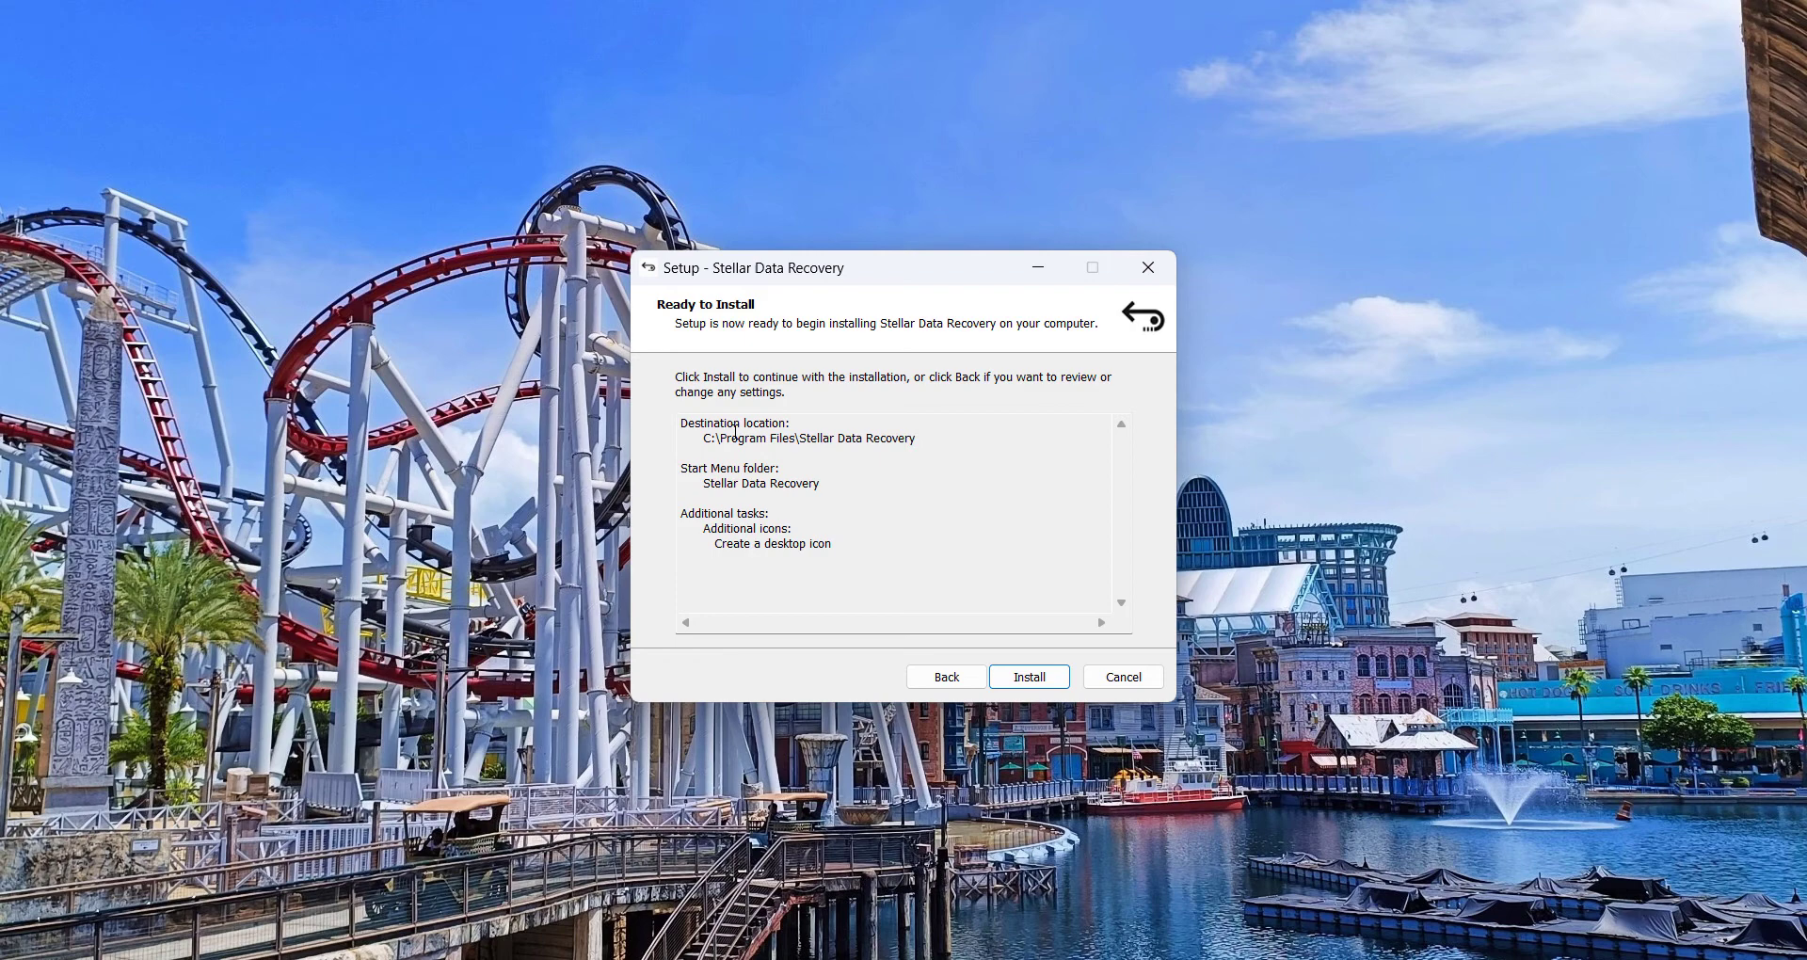
Install Stellar Data Recovery and finish setup without launching the program
left_click(1030, 678)
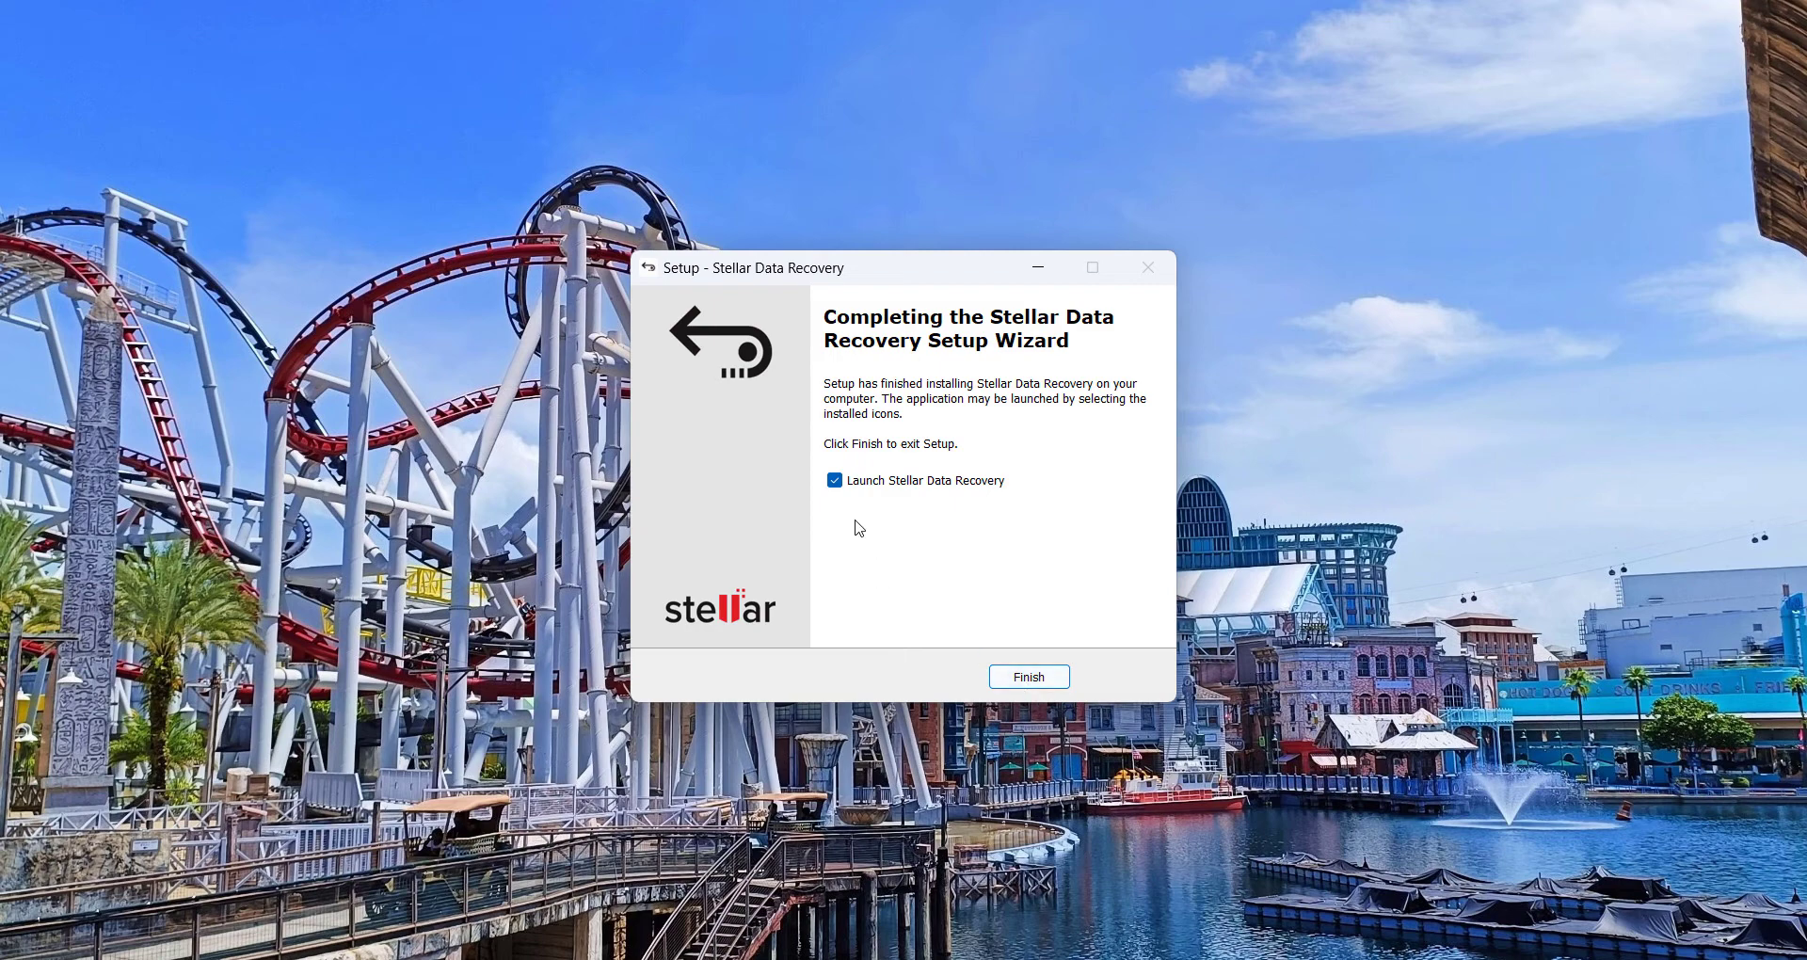
left_click(834, 481)
left_click(1035, 676)
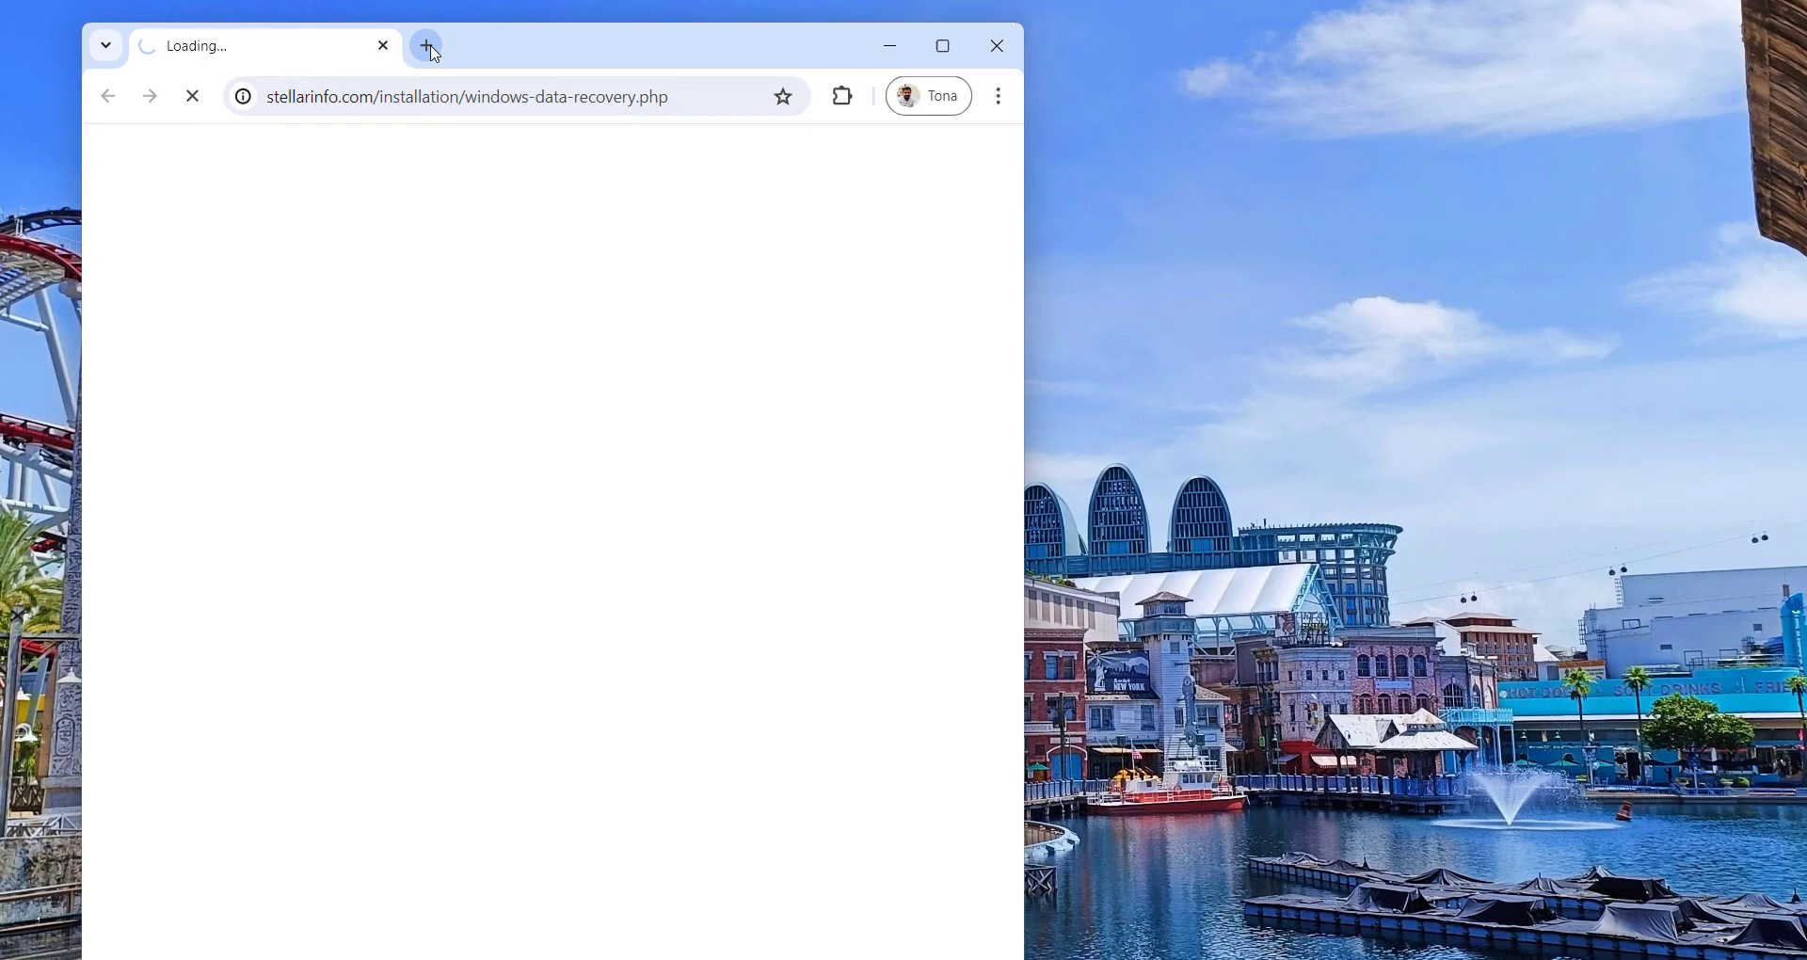
Close the Stellar web page and the Chrome window that setup opened
left_click(442, 41)
left_click(383, 45)
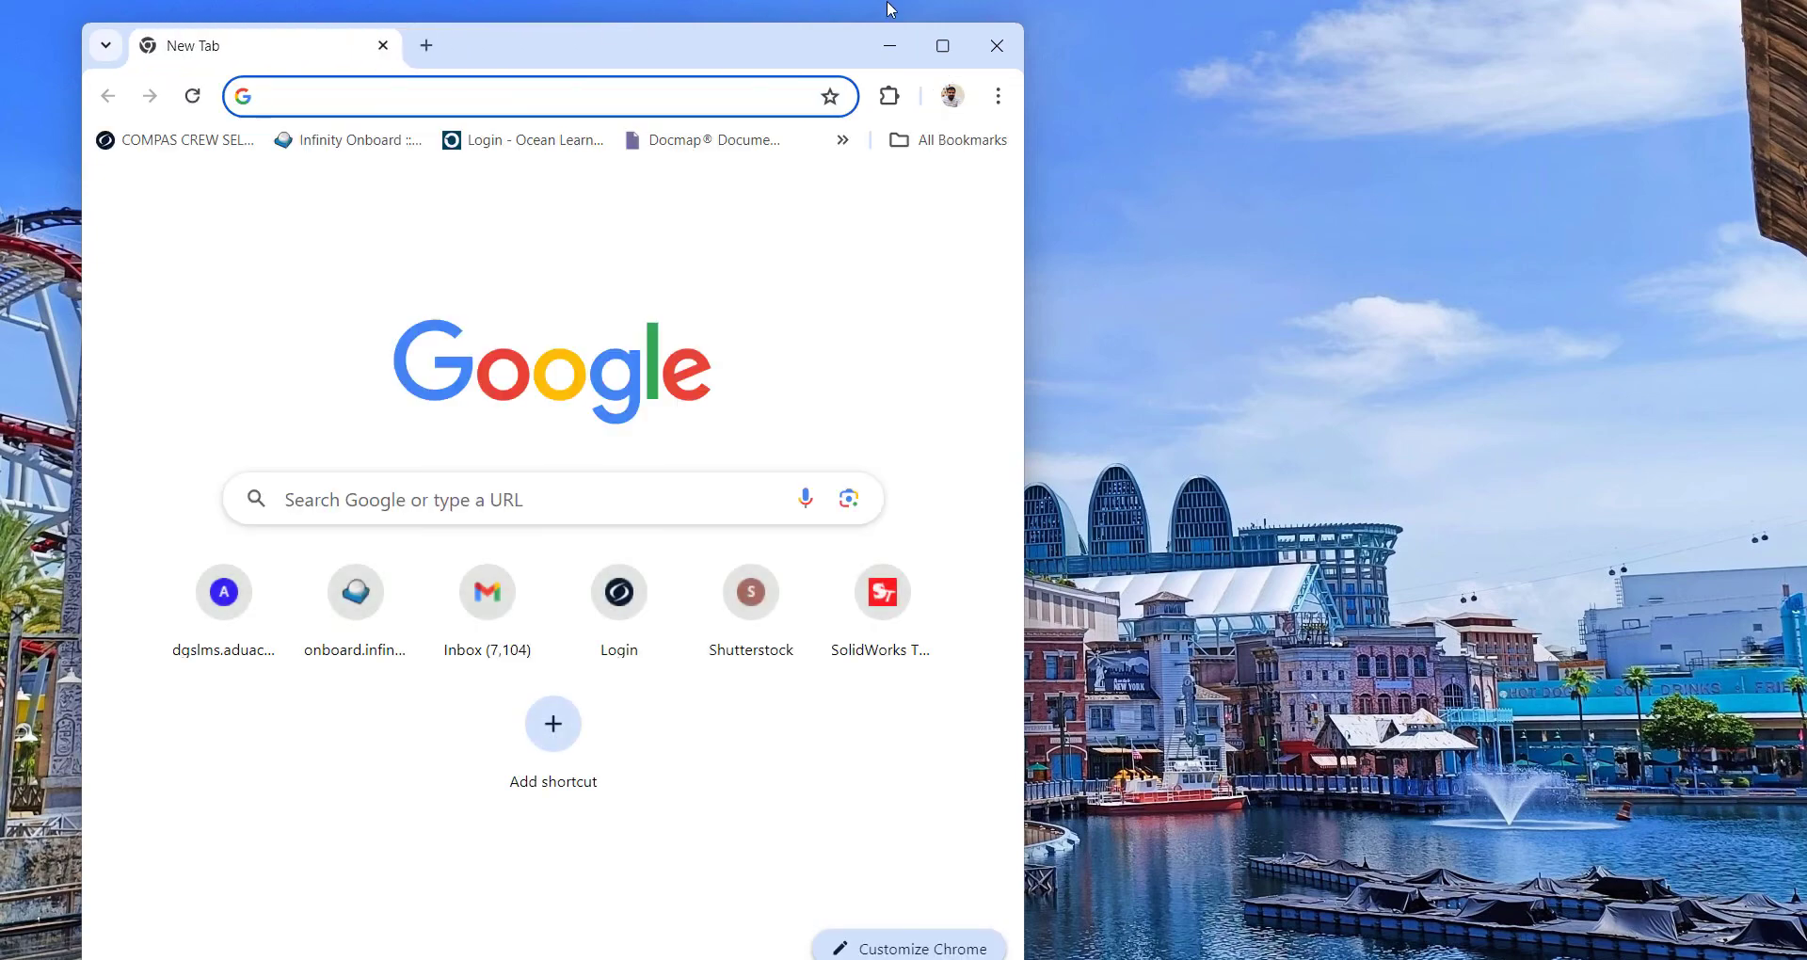
left_click(997, 43)
Search Windows for 'stell' to find the Stellar Data Recovery app
key("super+s")
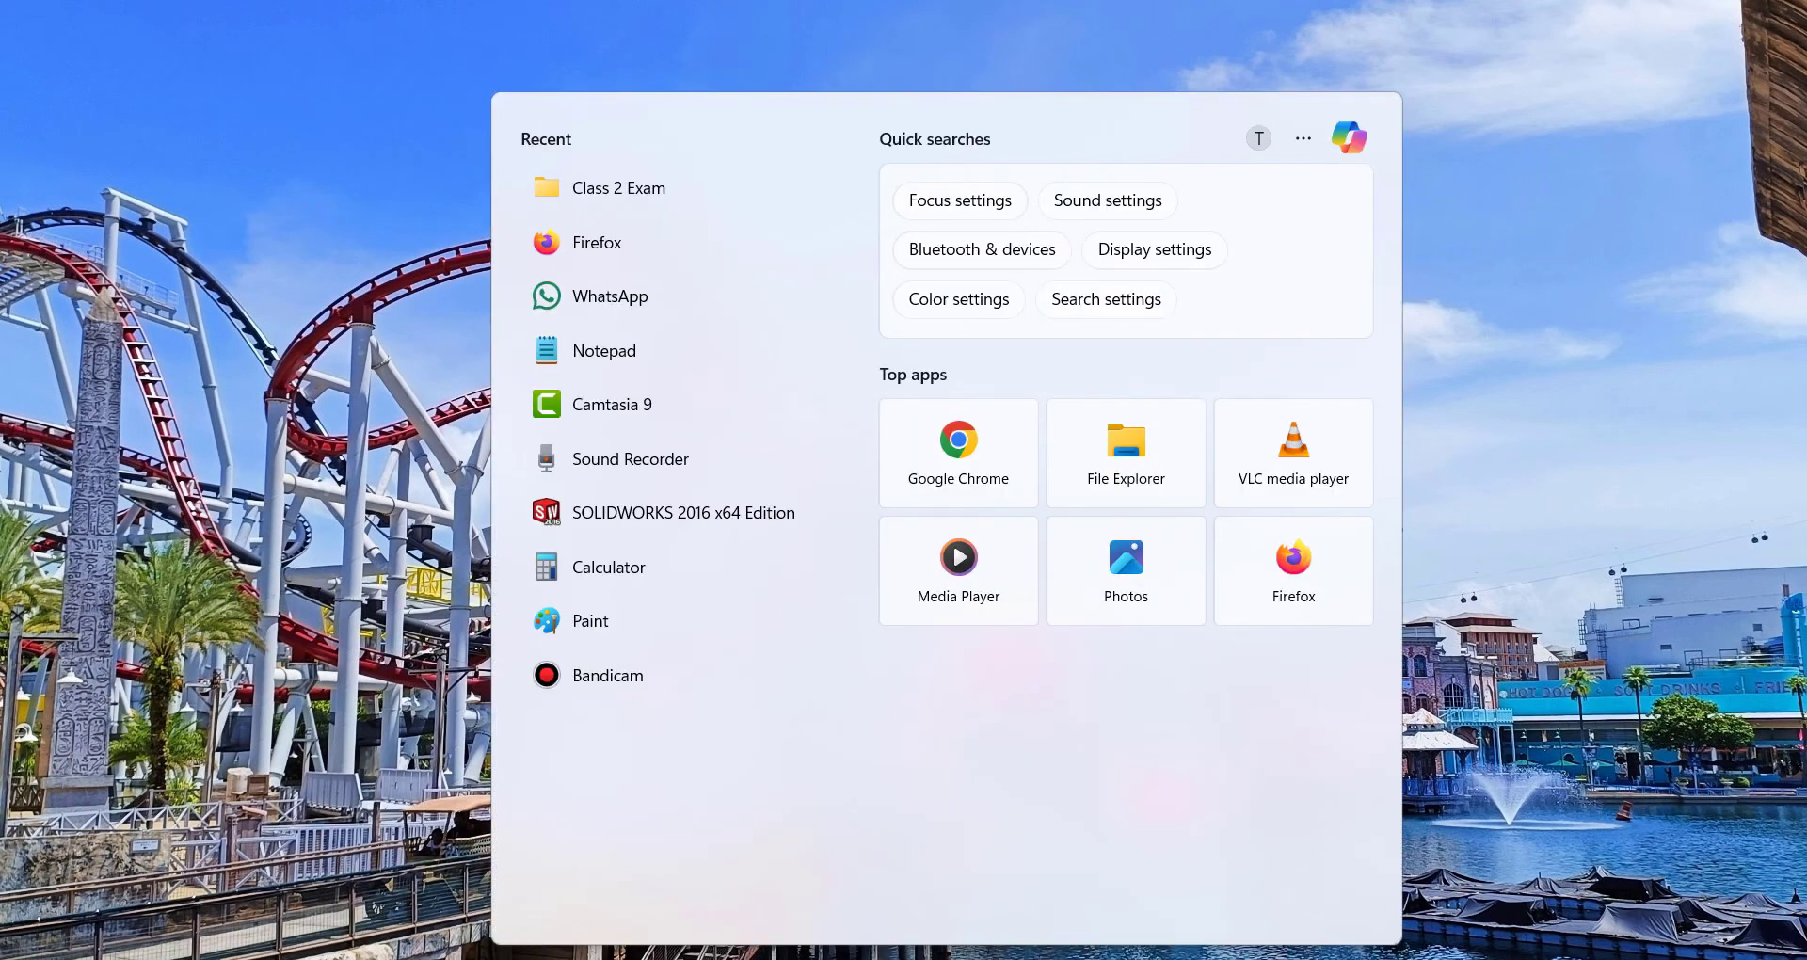
type("stel")
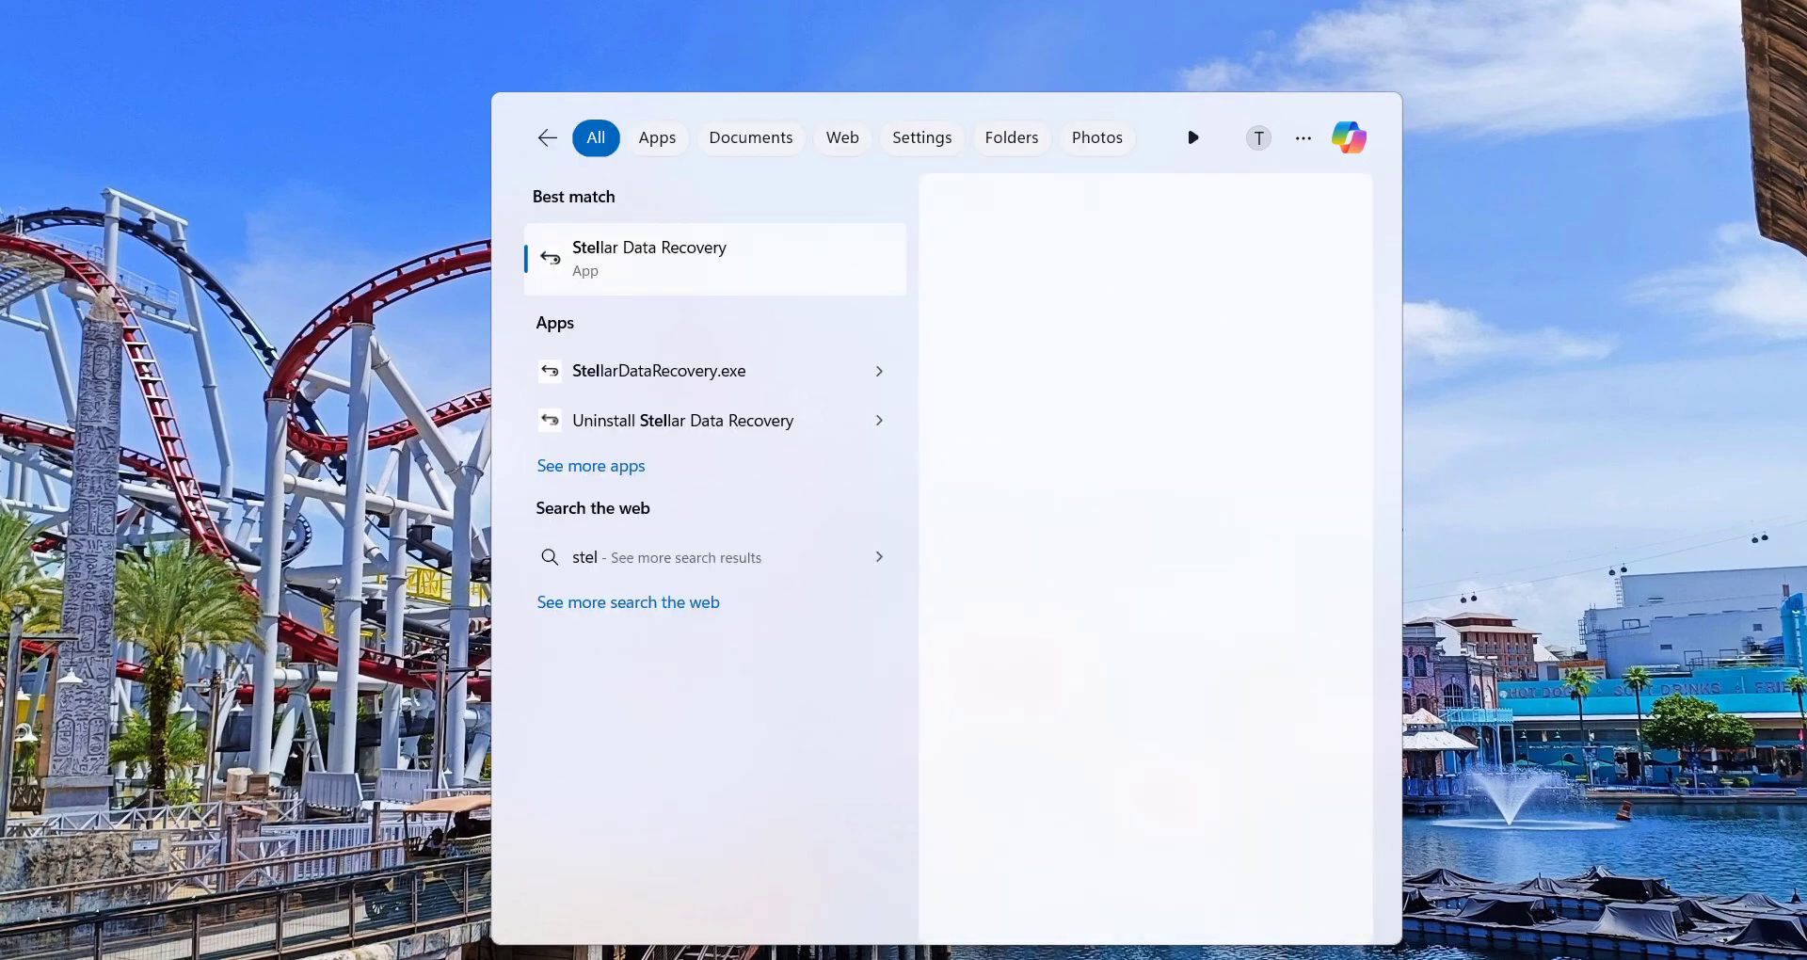
type("l")
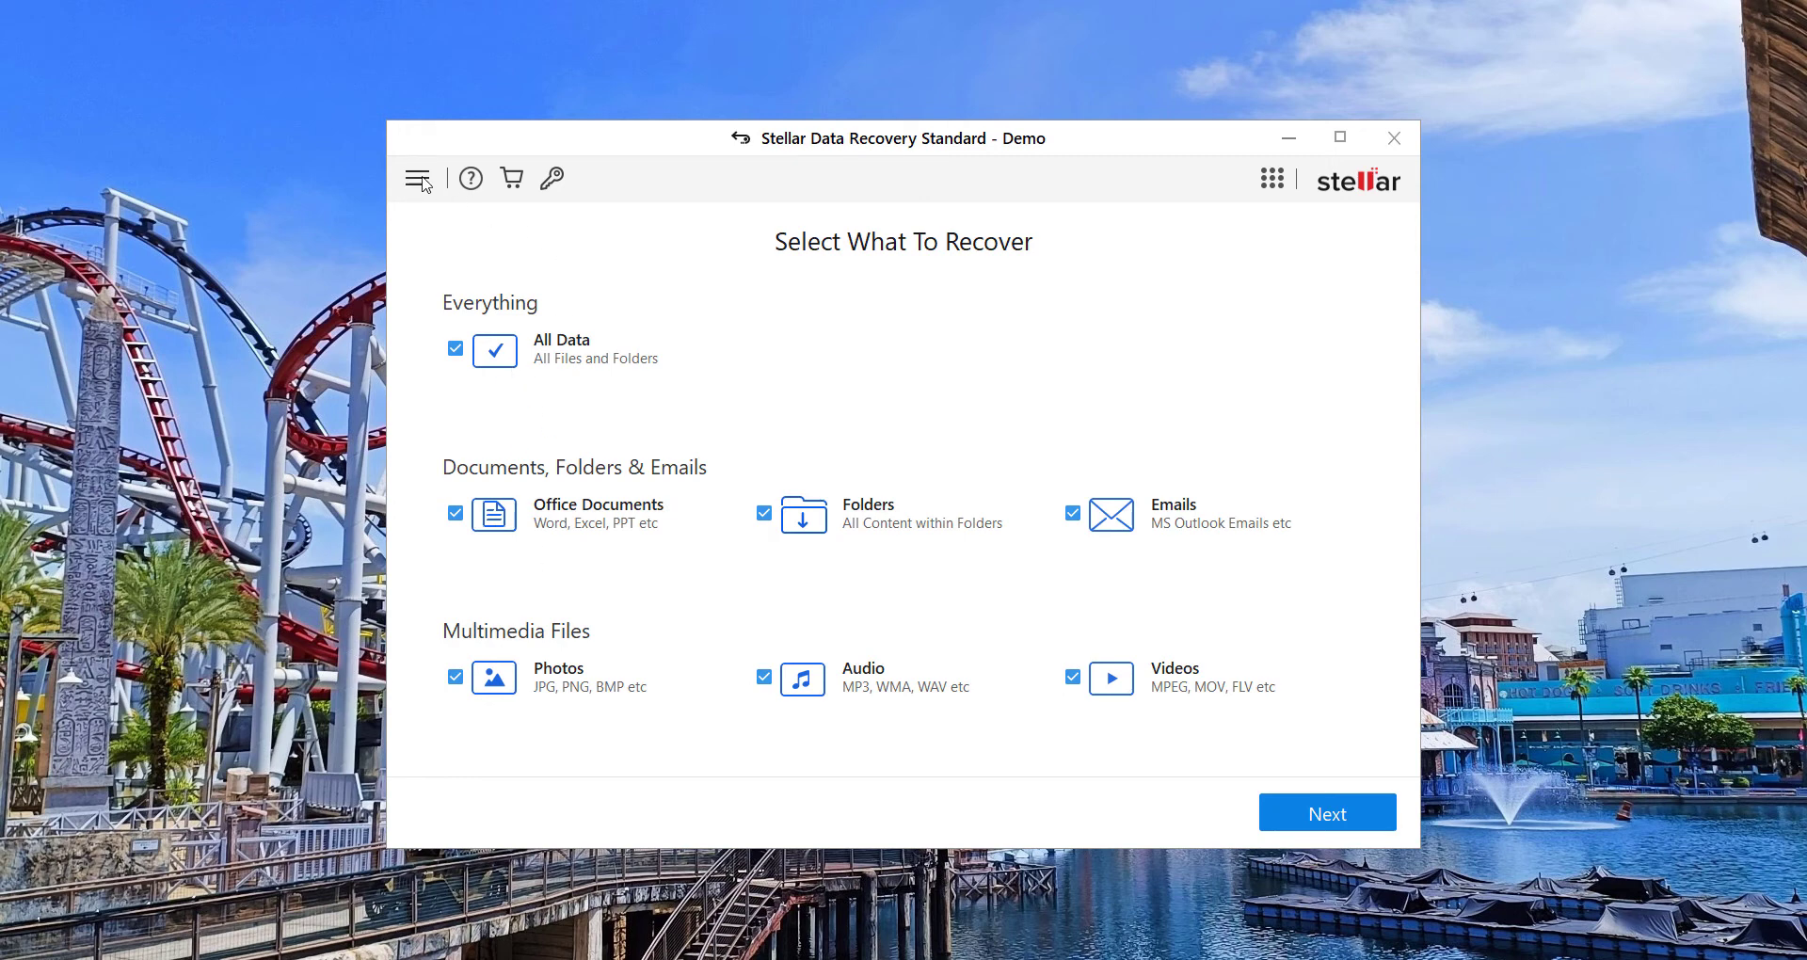
left_click_drag(1011, 144, 1047, 172)
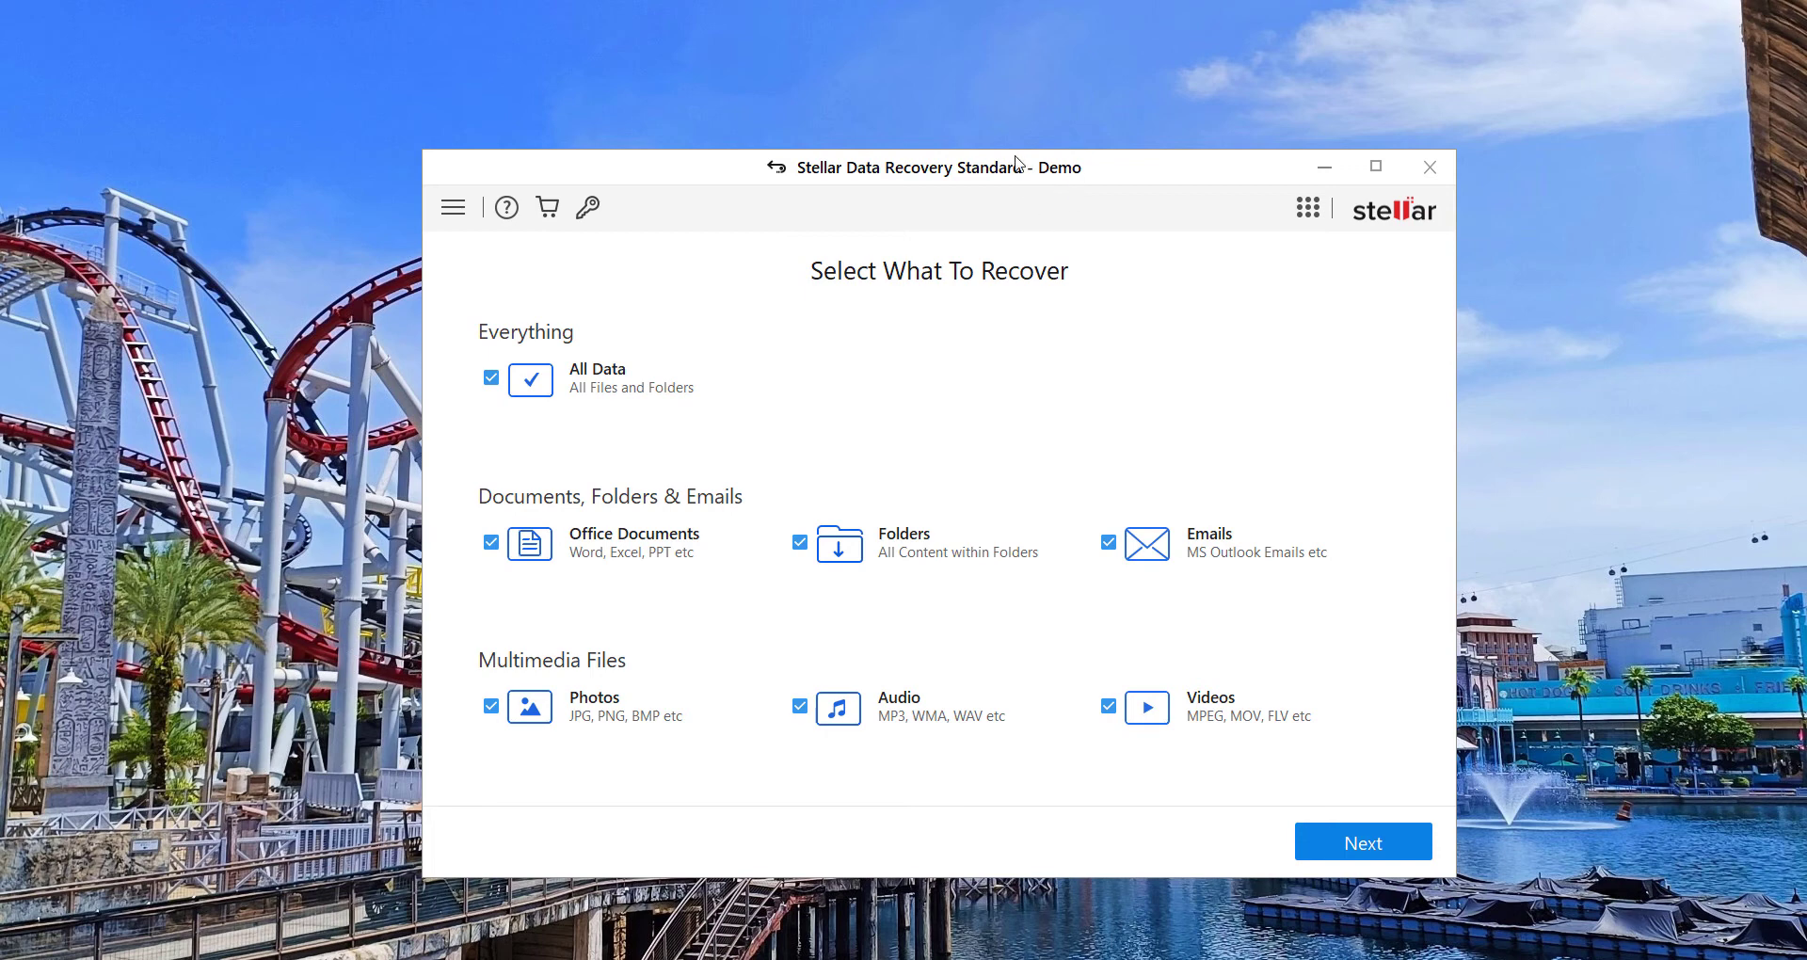
left_click(453, 209)
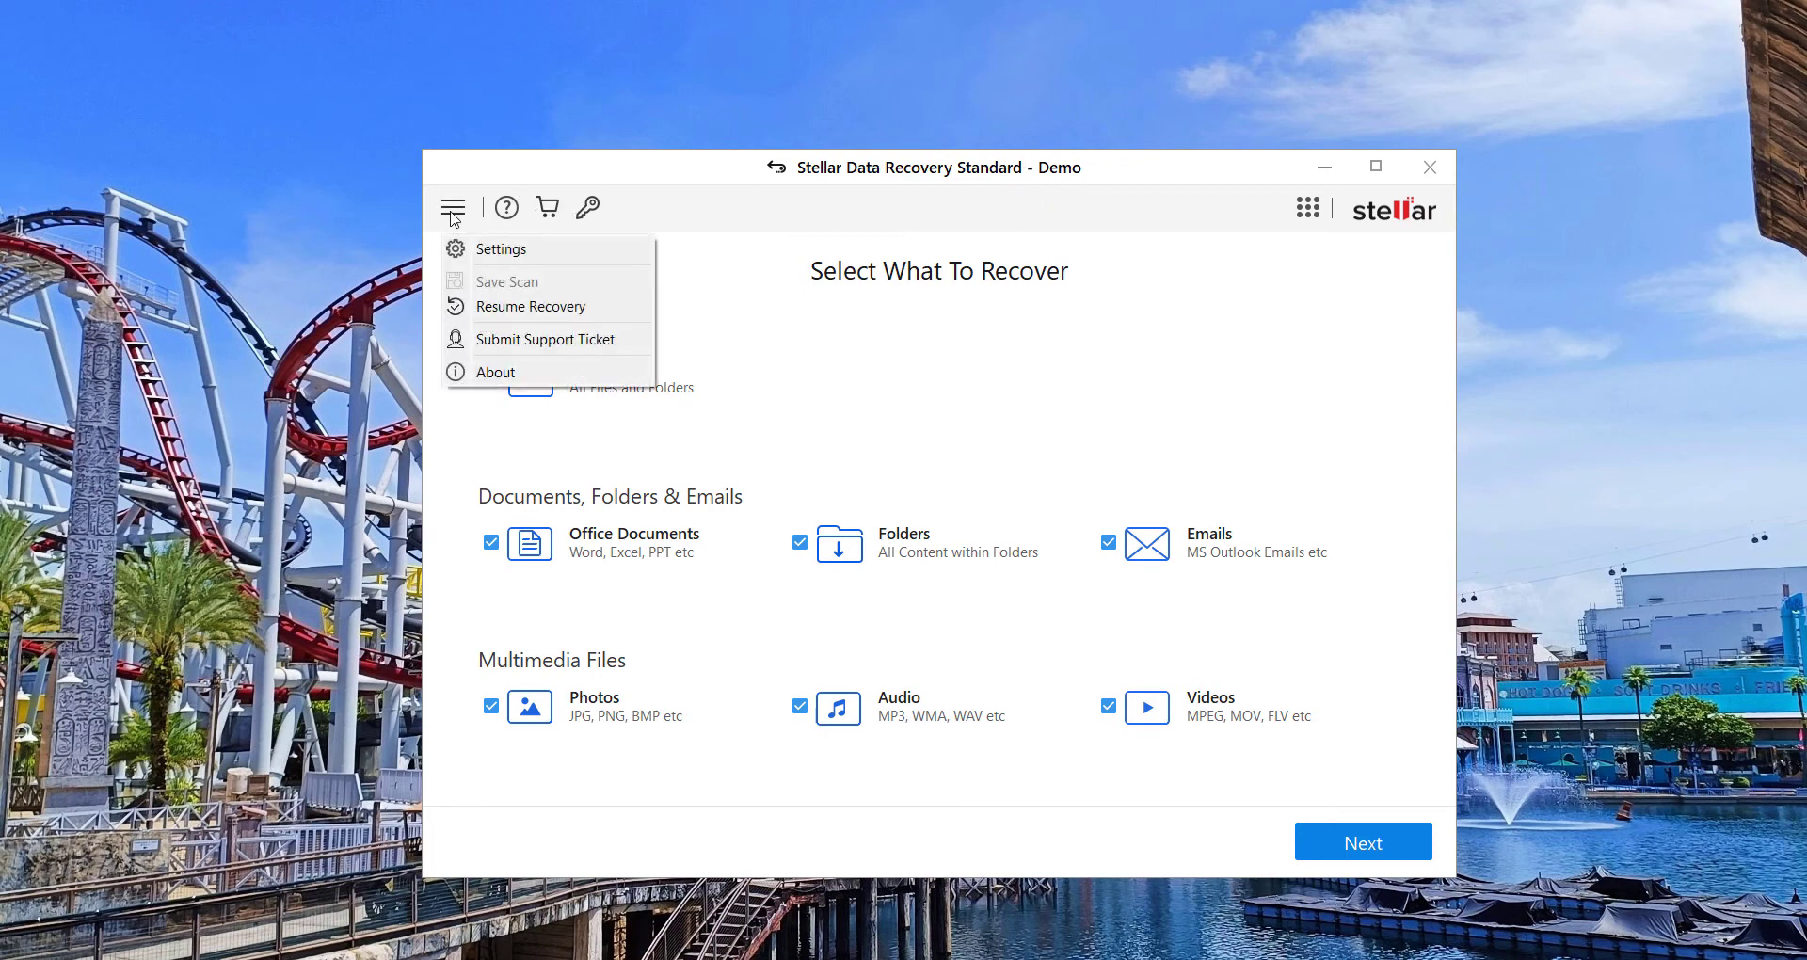
left_click(484, 247)
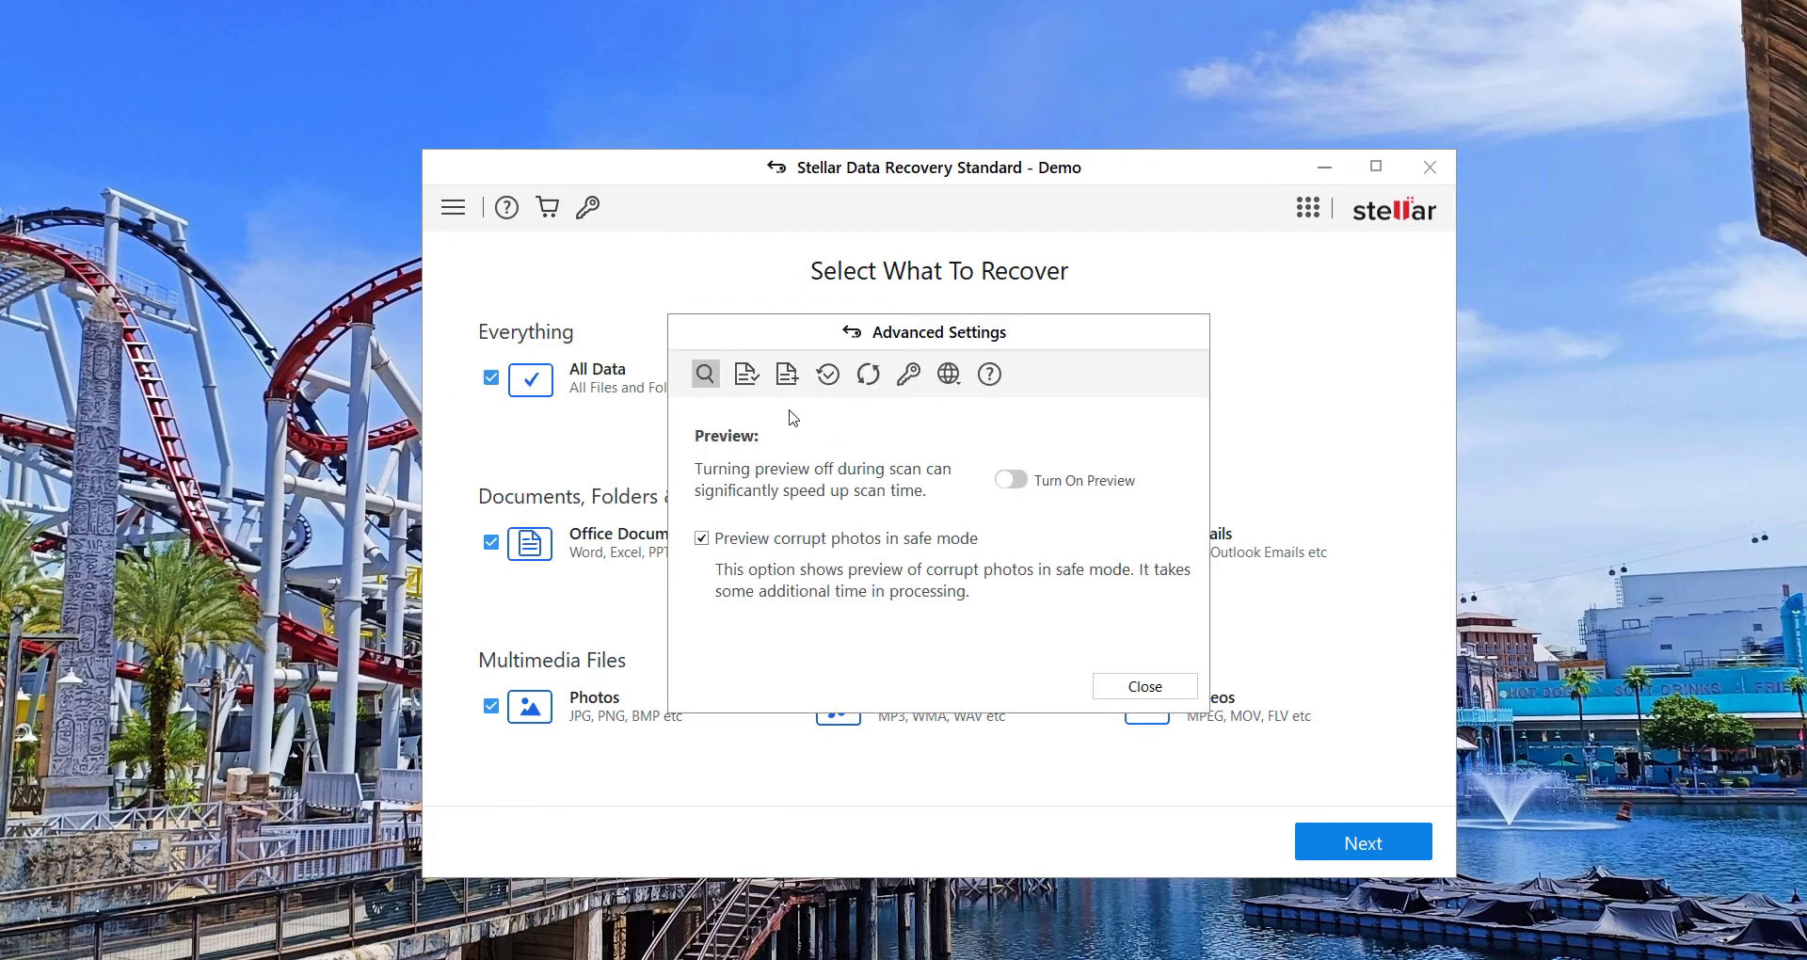
left_click(745, 377)
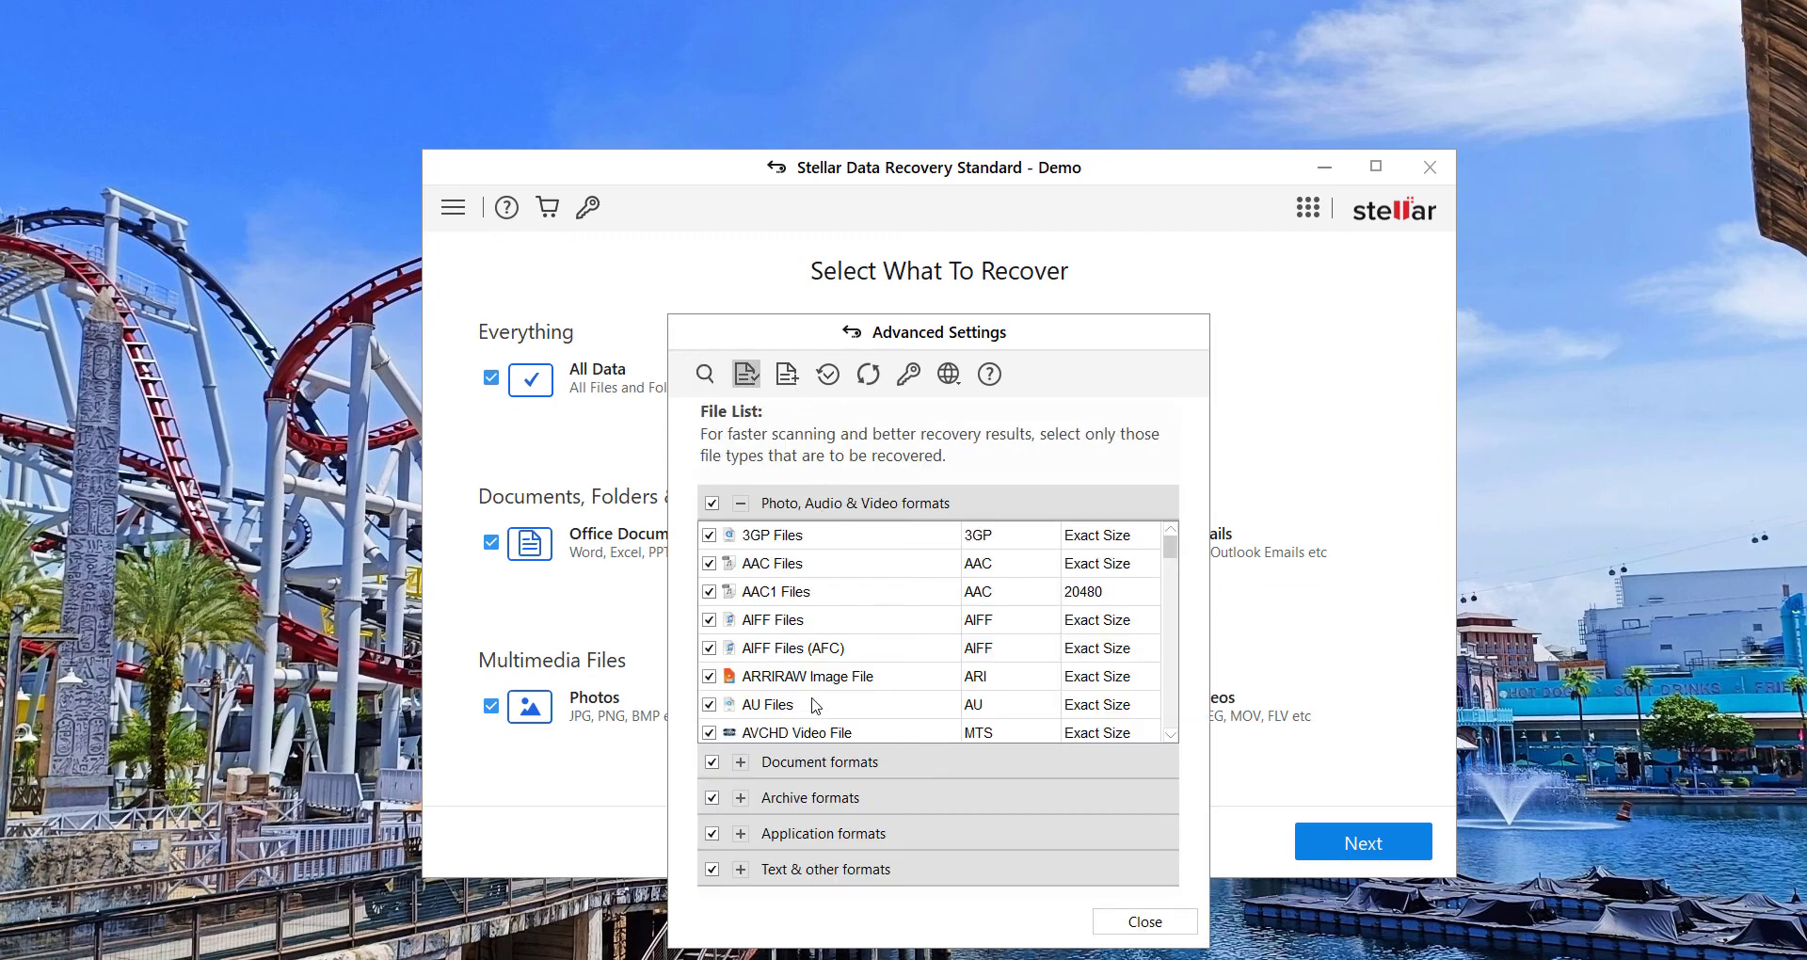
scroll(817, 678, "down", 2)
scroll(817, 649, "down", 1)
scroll(815, 646, "down", 1)
scroll(815, 646, "down", 4)
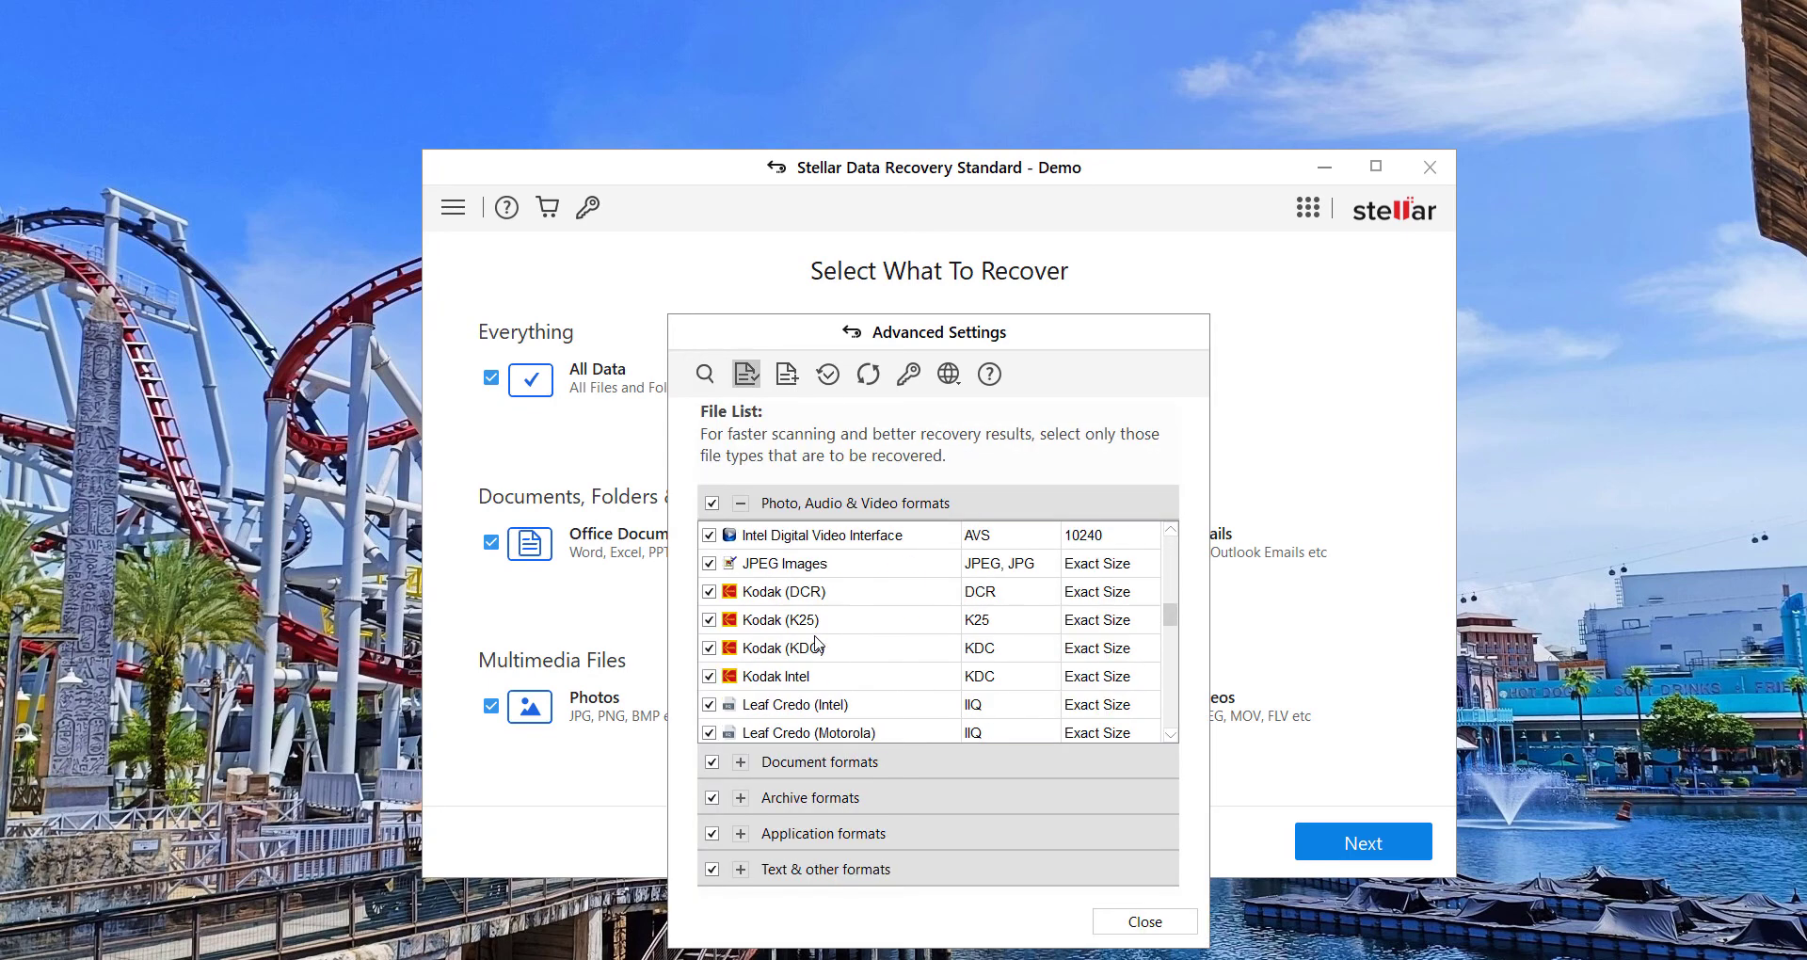
scroll(817, 644, "down", 3)
scroll(819, 643, "up", 5)
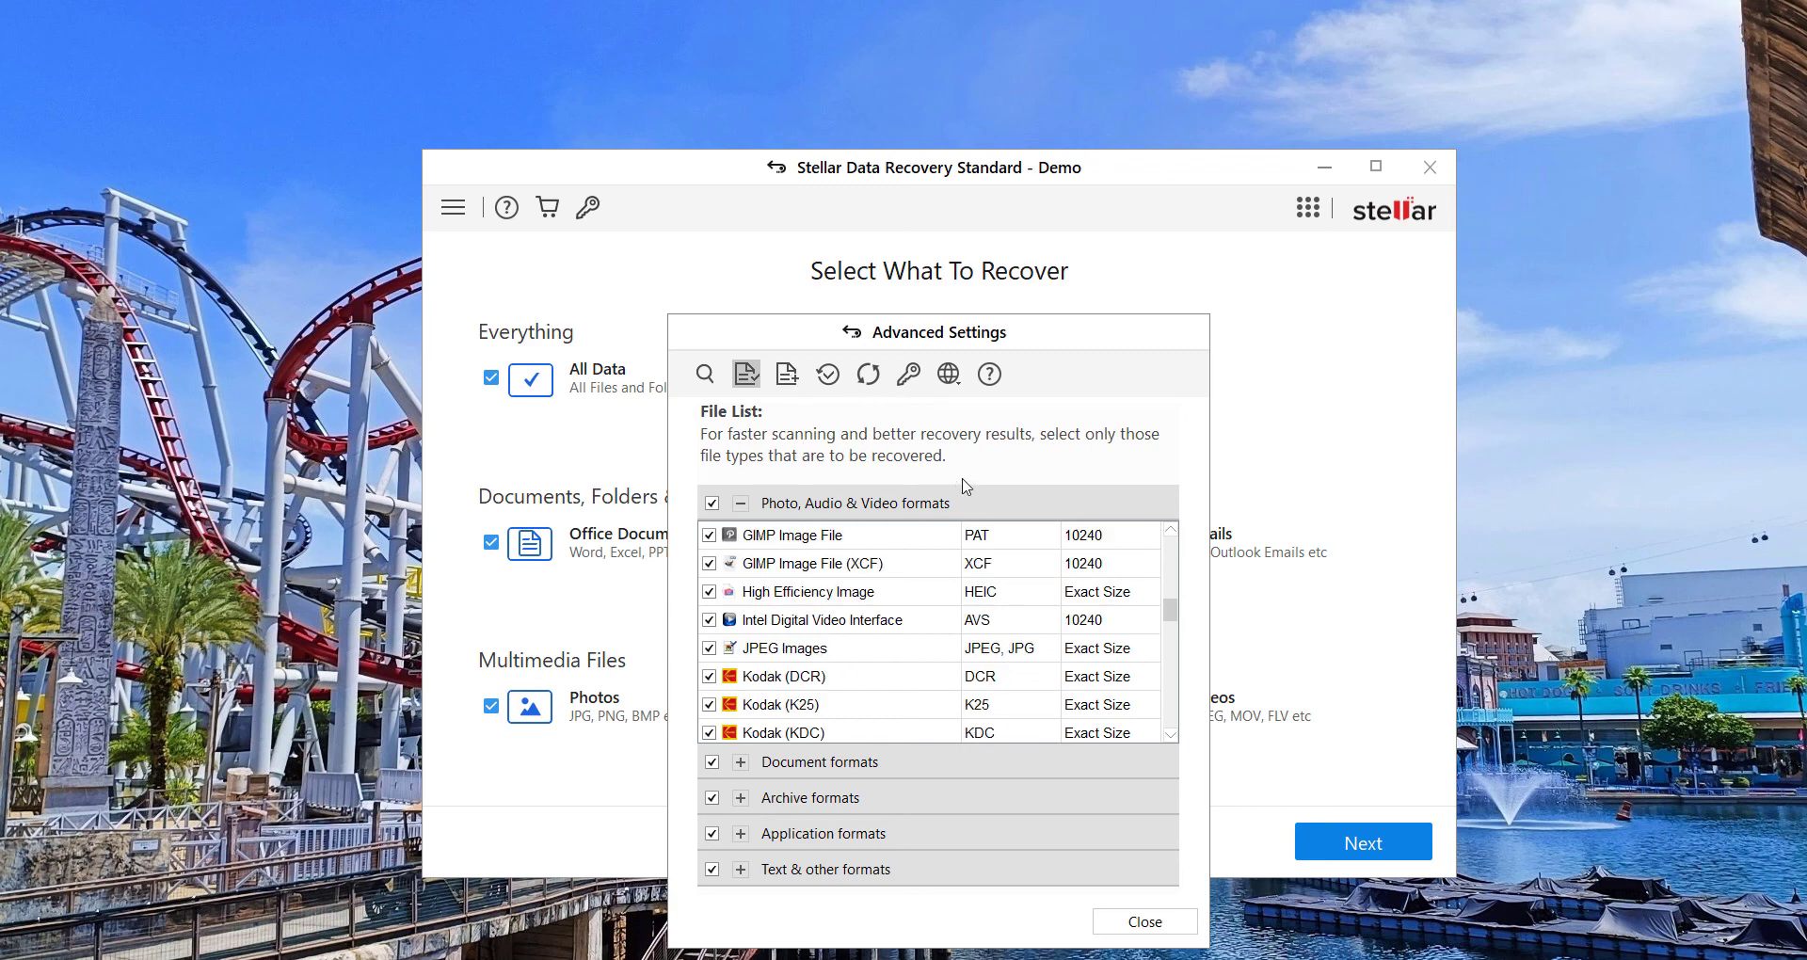
left_click(795, 375)
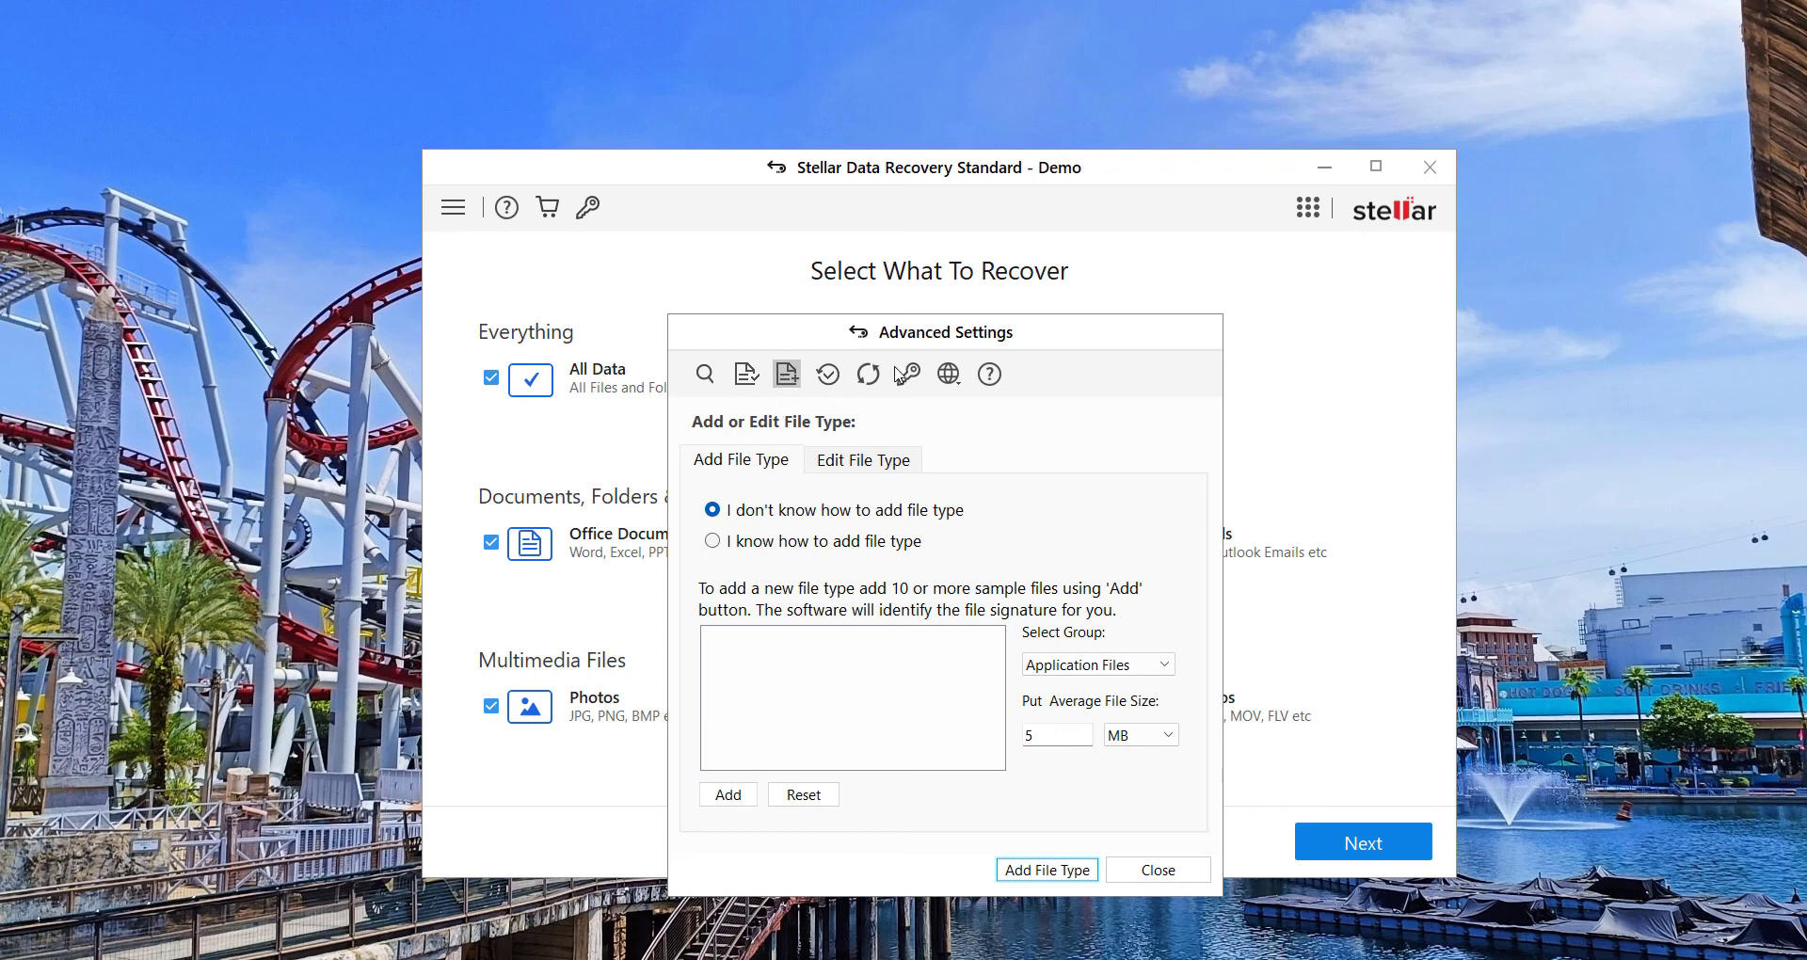
left_click(828, 377)
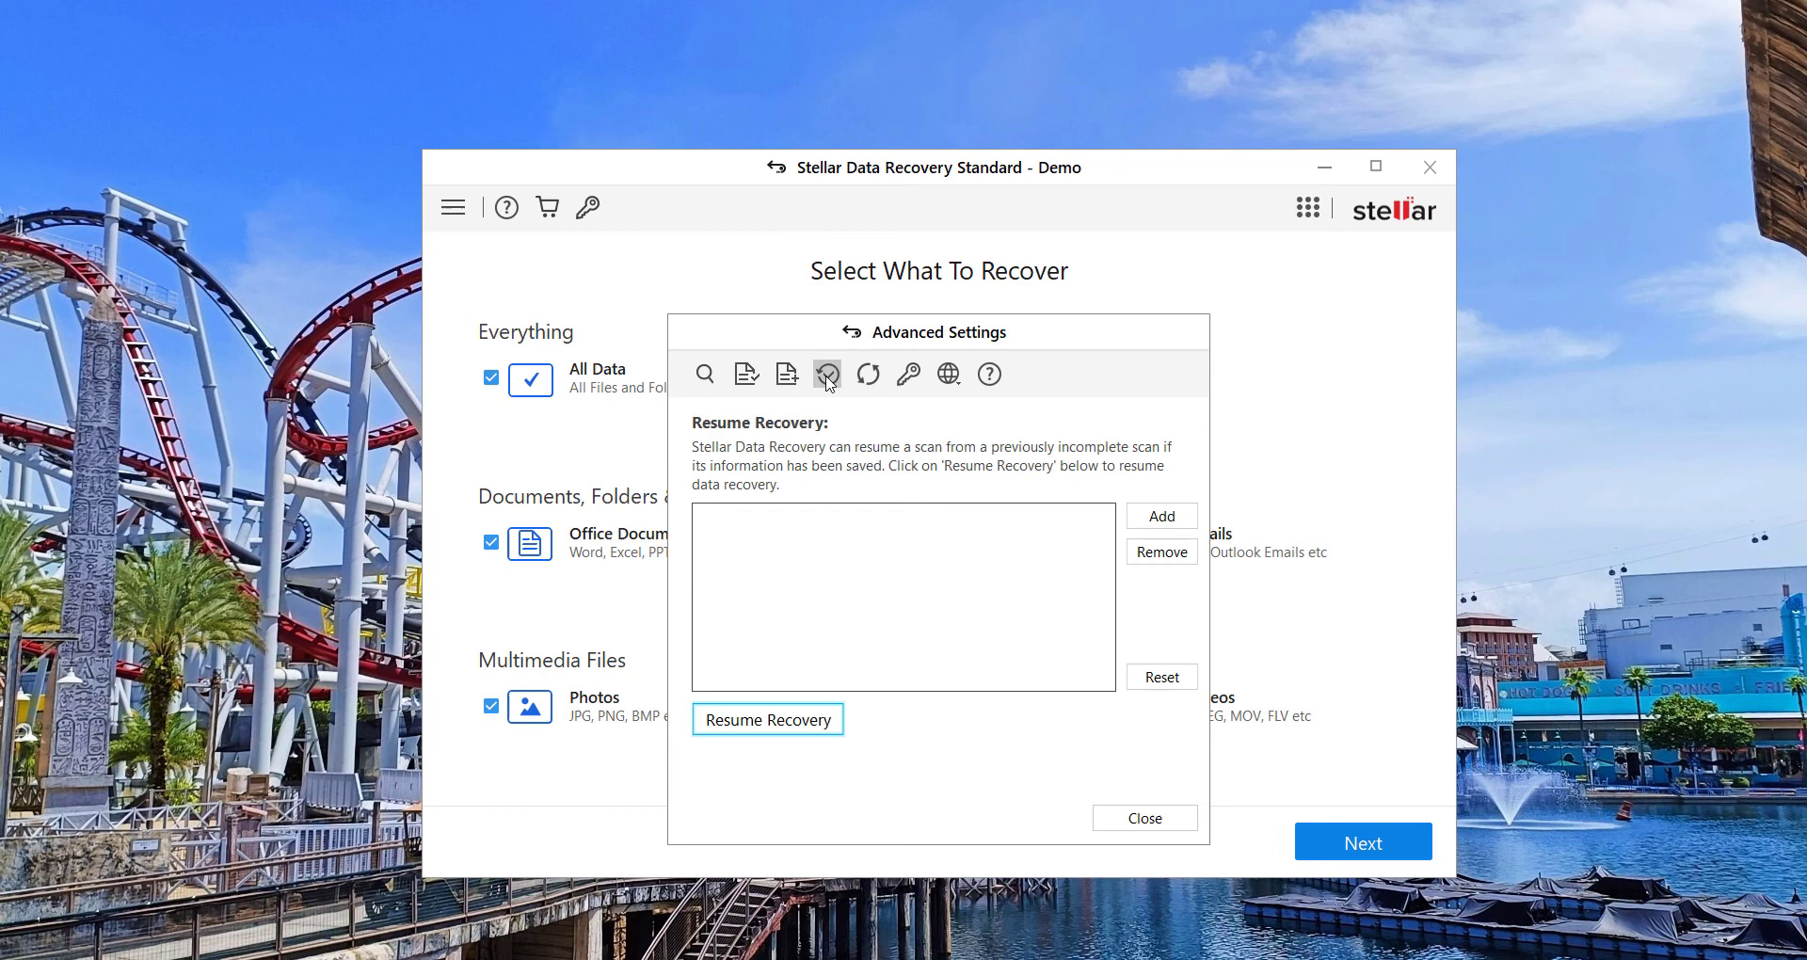
left_click(948, 376)
left_click(1075, 368)
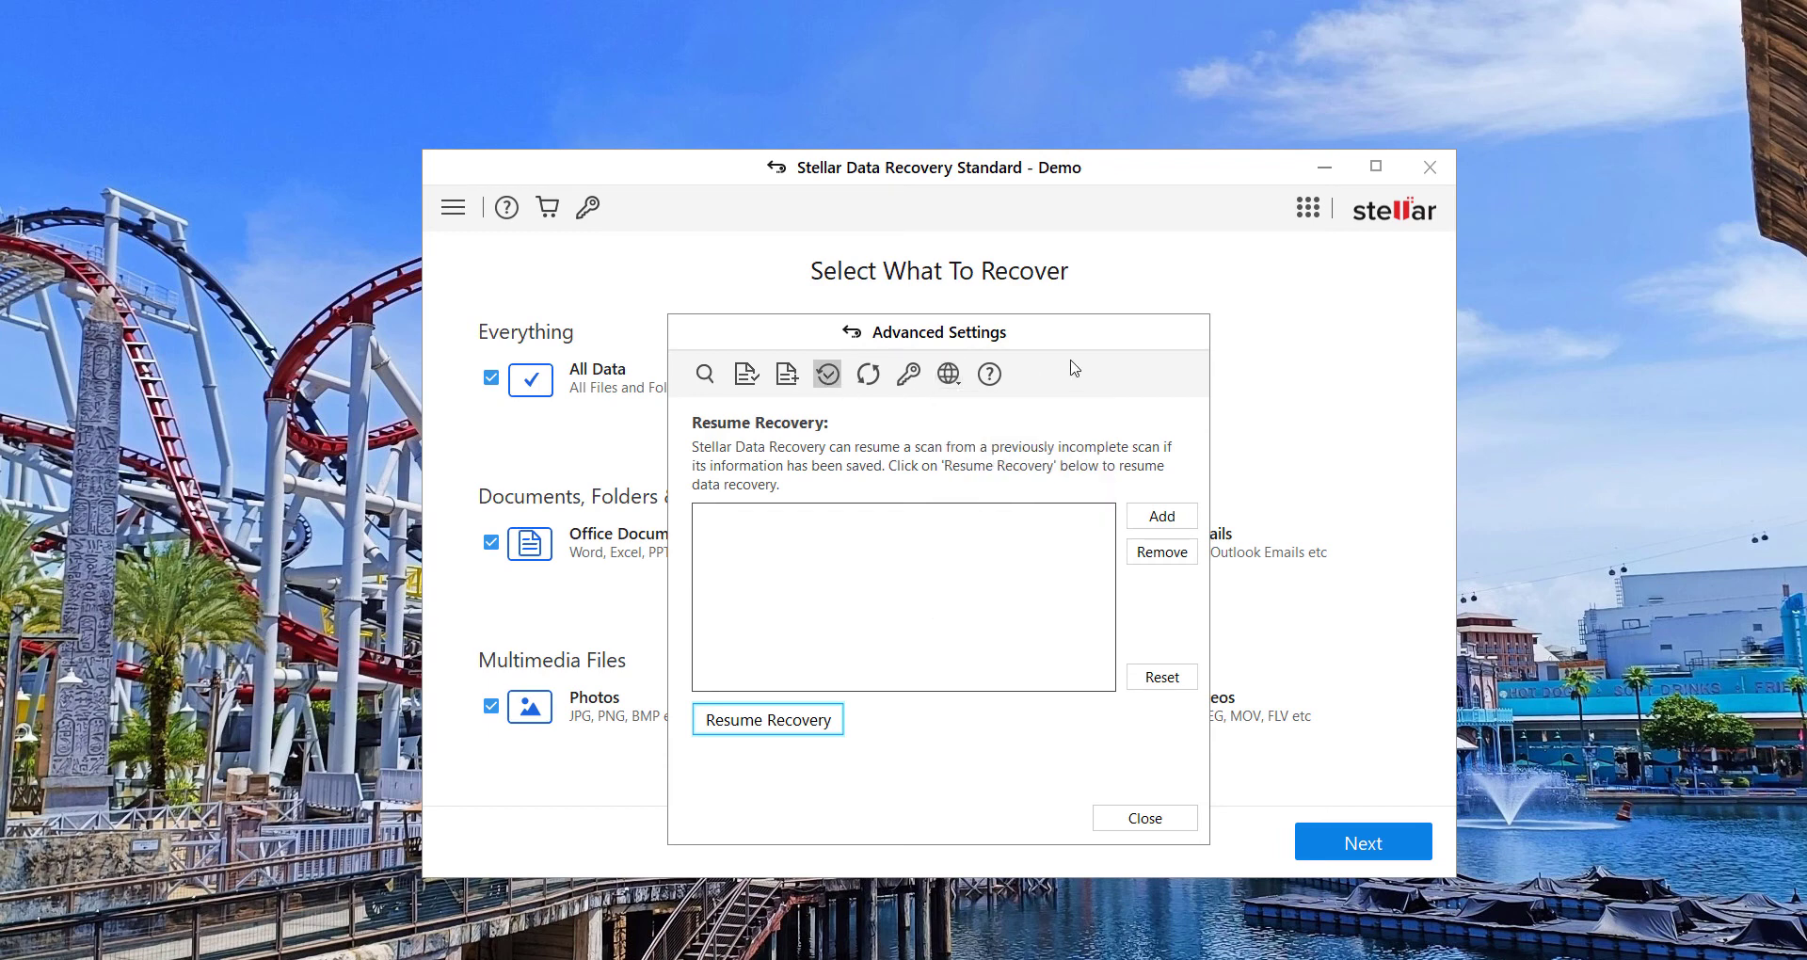
left_click(945, 382)
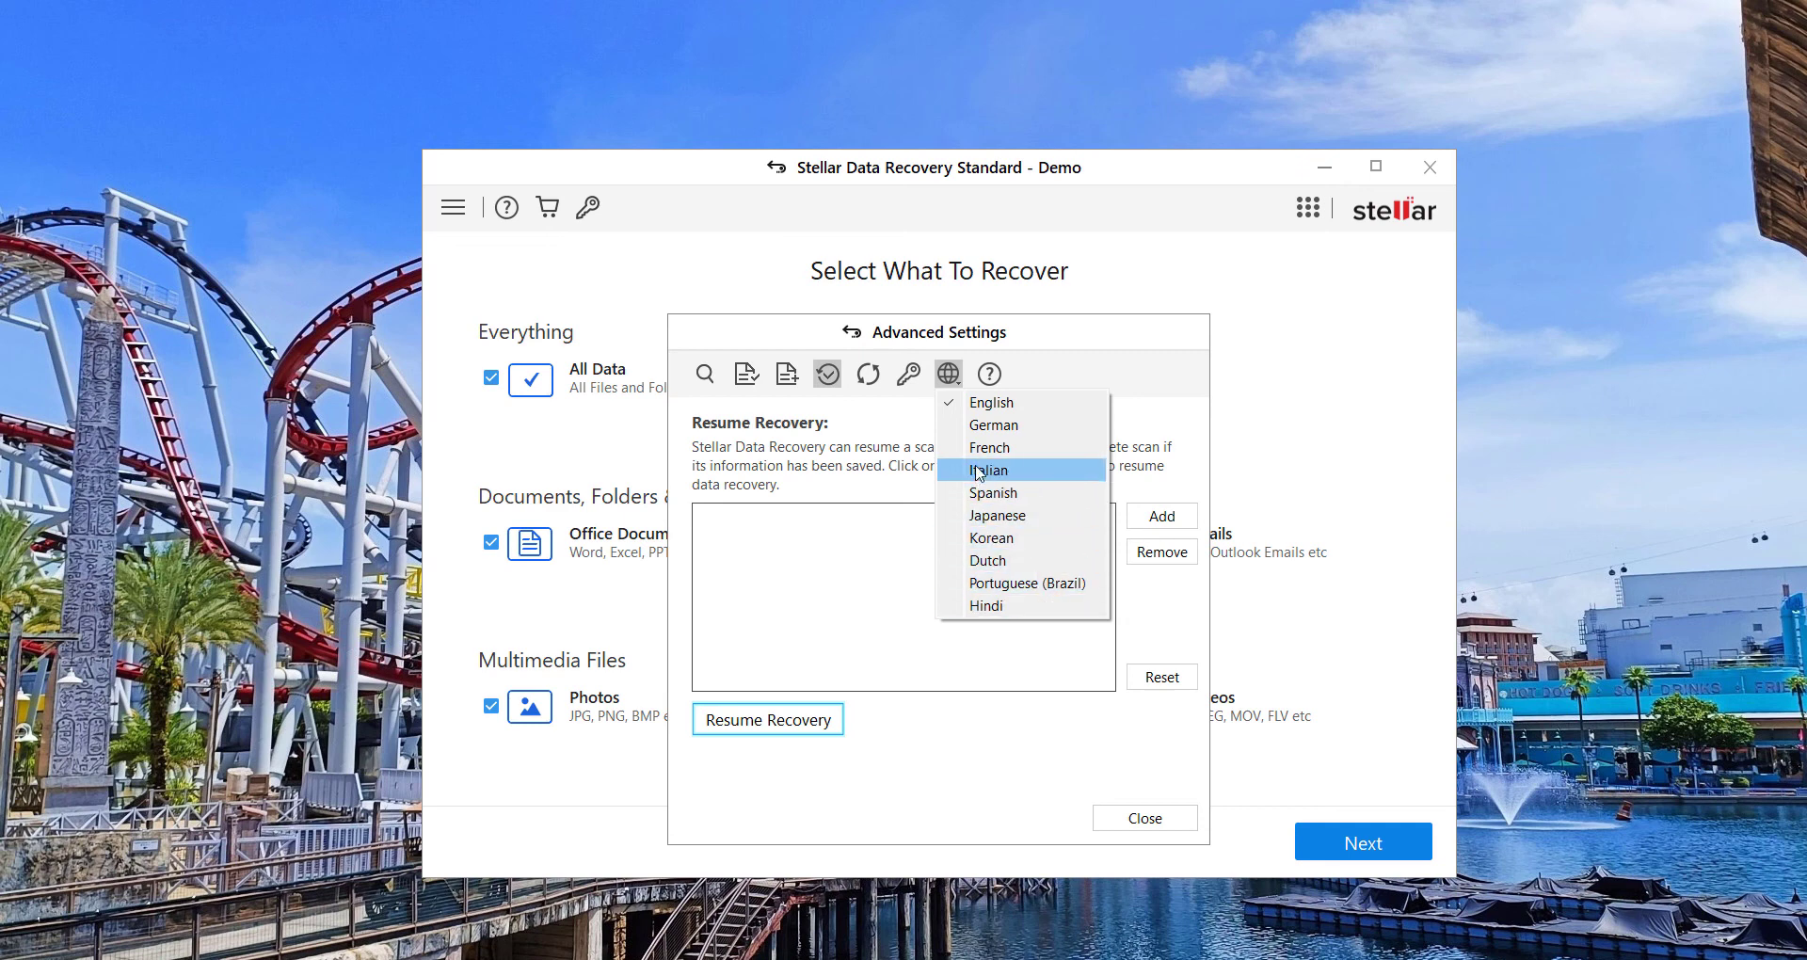
left_click(989, 432)
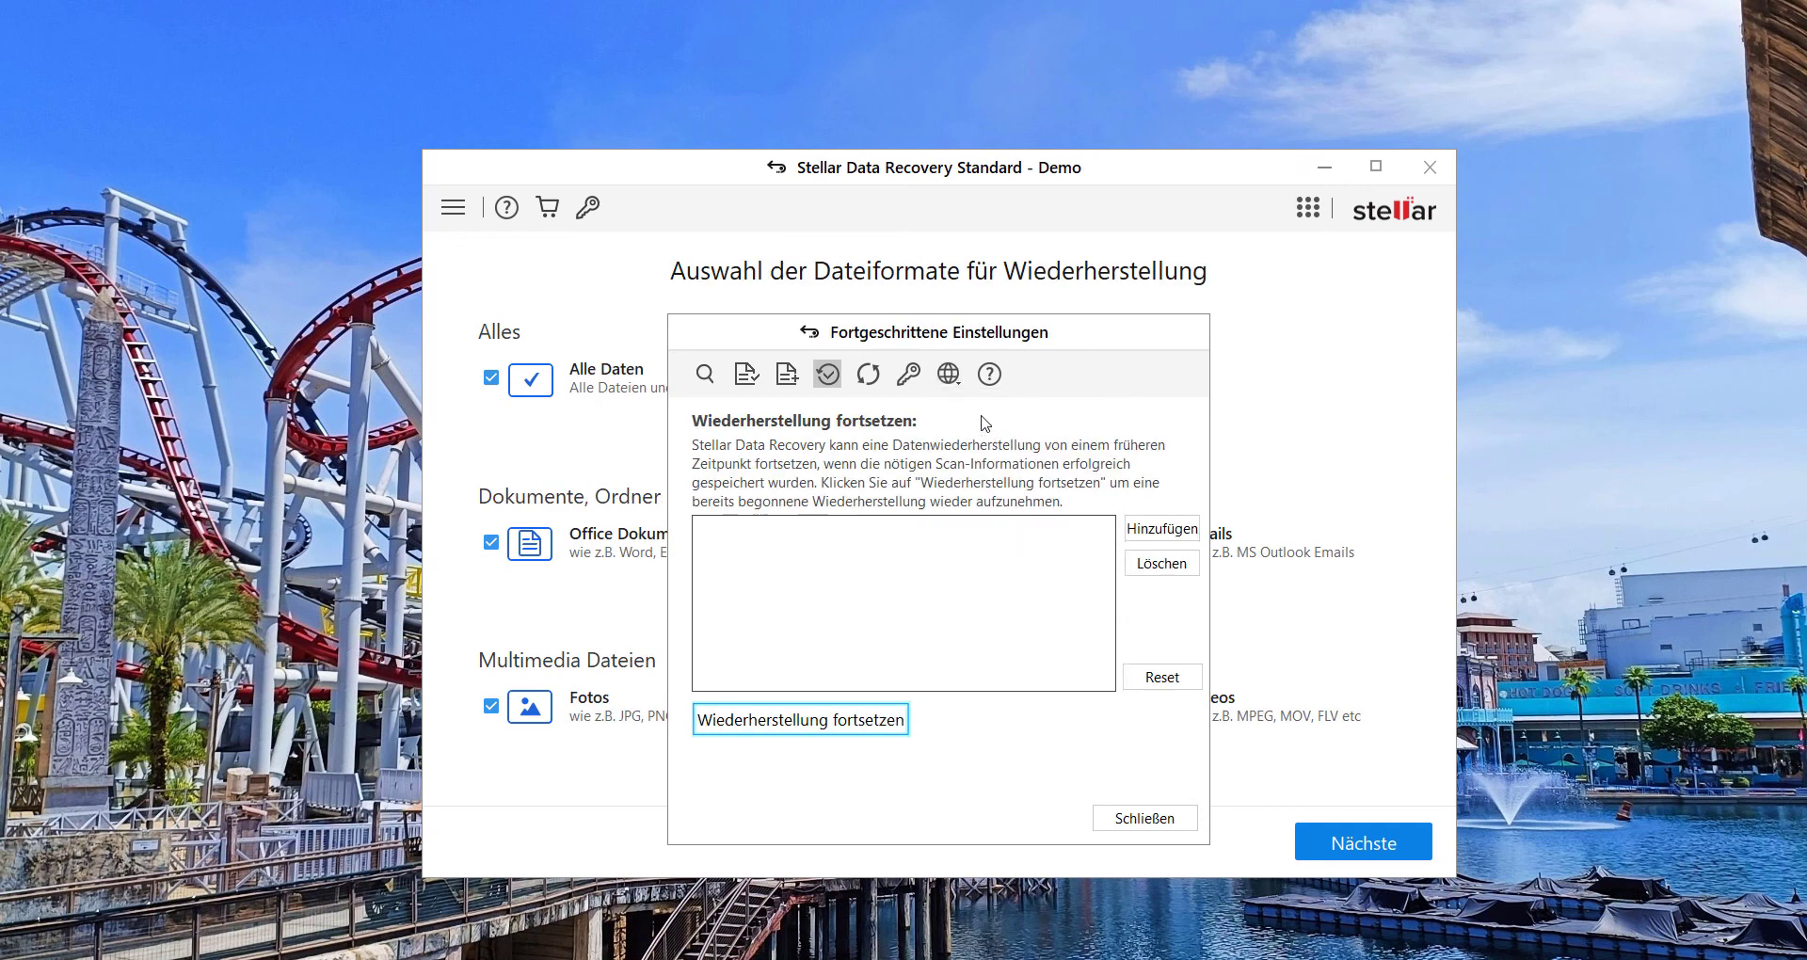
left_click(952, 379)
left_click(992, 403)
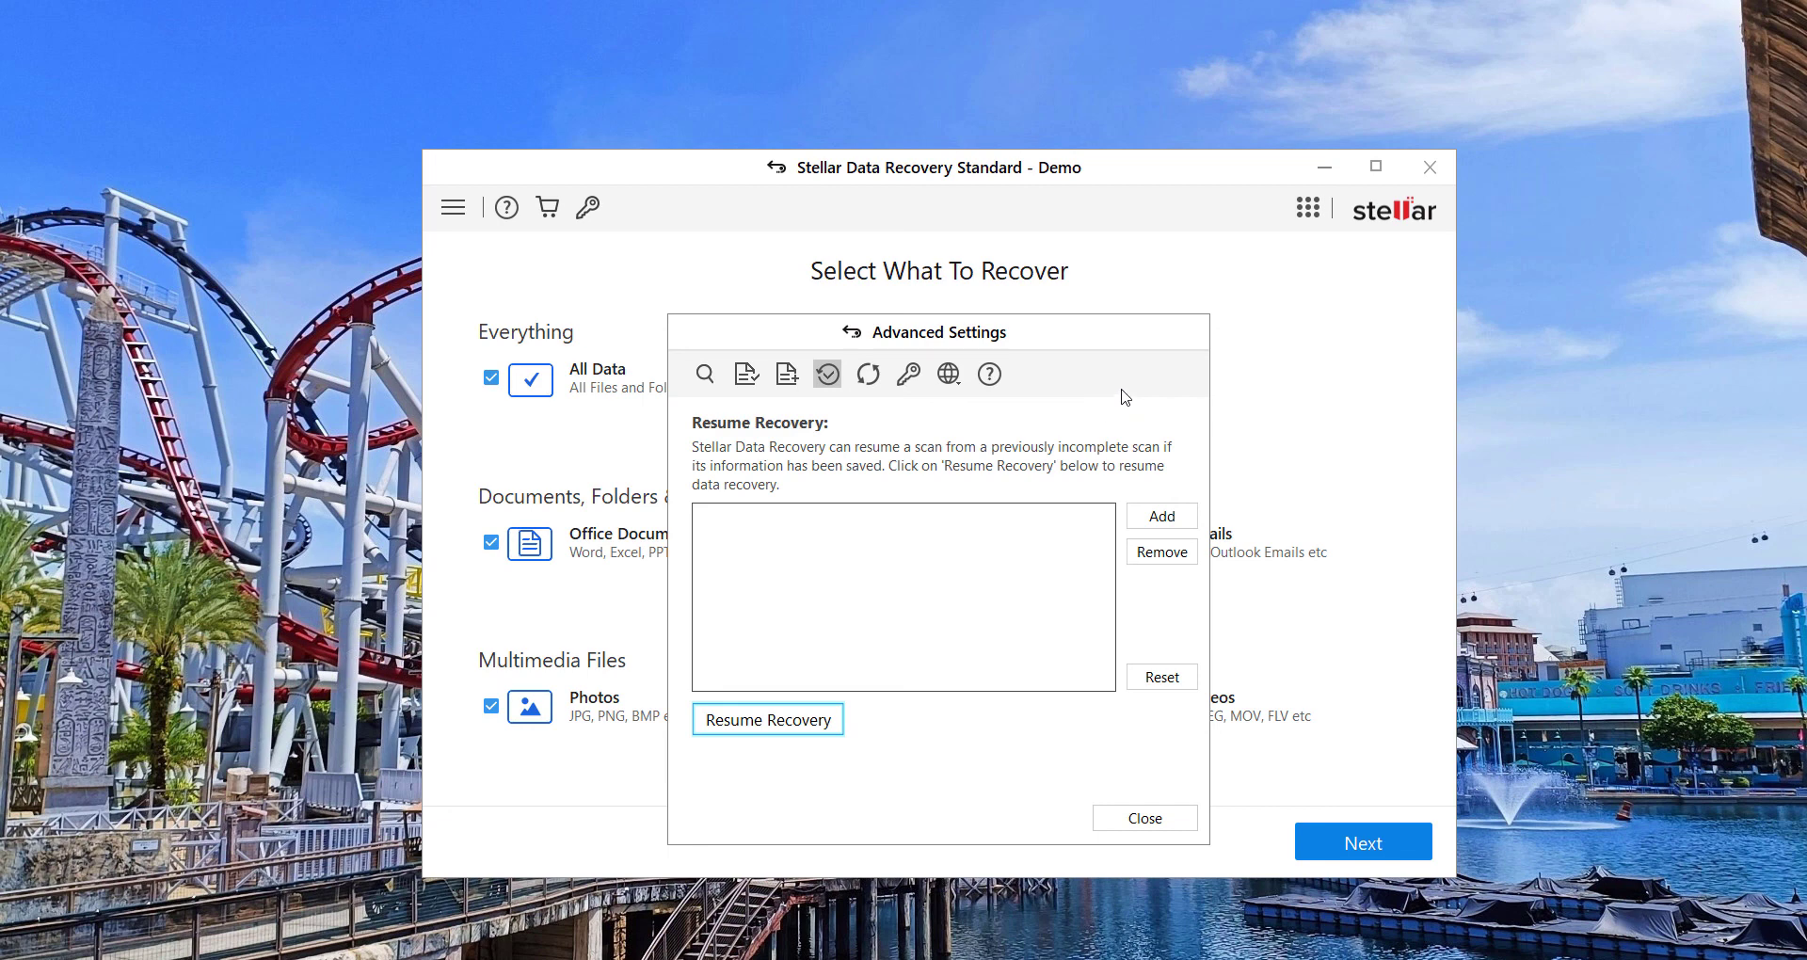
left_click(1125, 815)
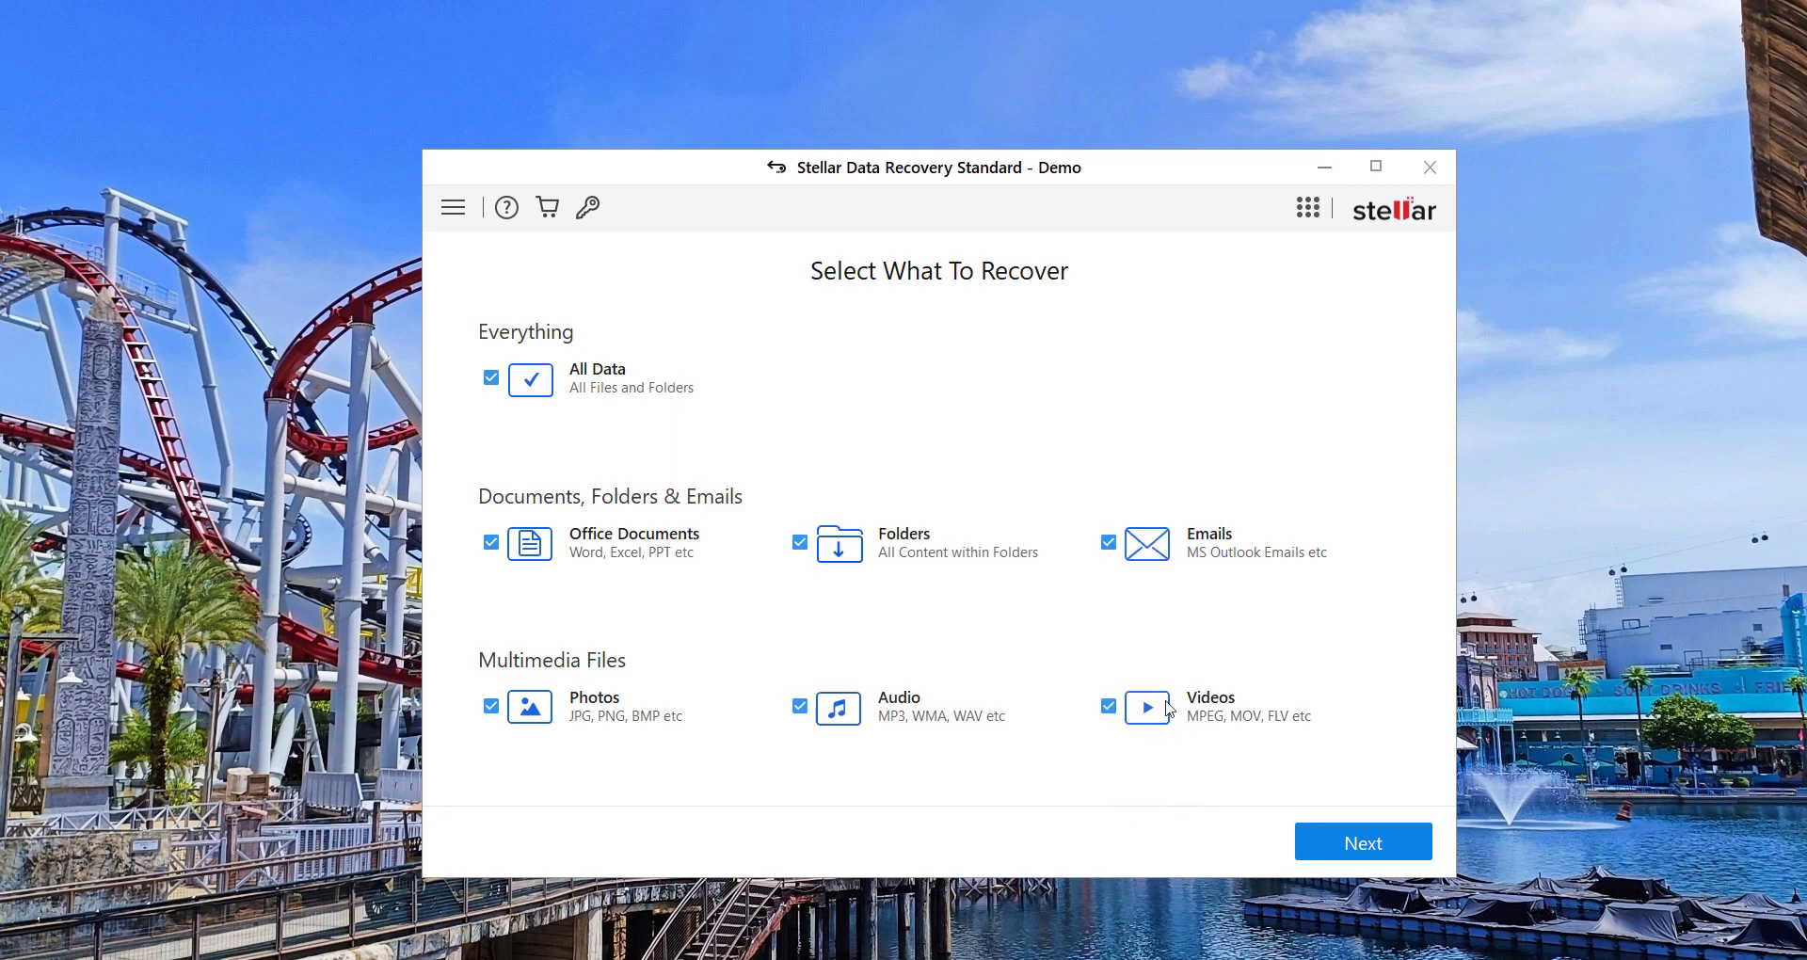